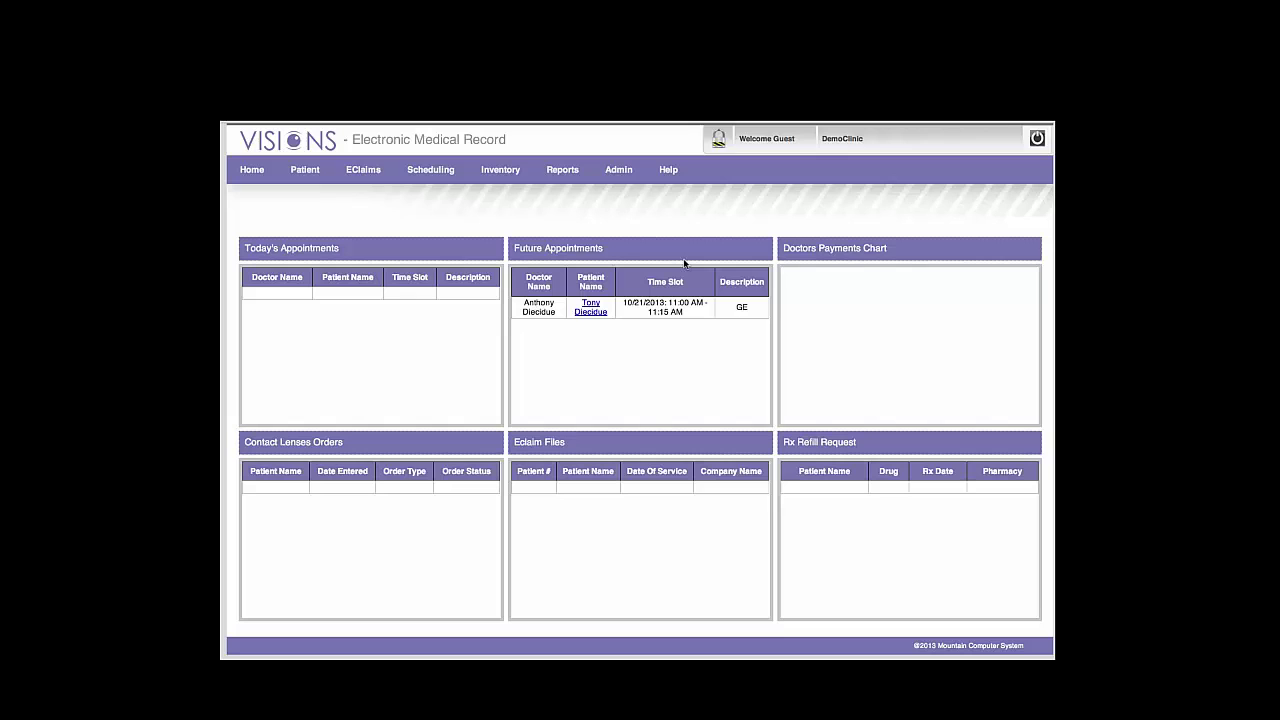
Step: Find the demo patient in the patient search and load their General Information
click(299, 180)
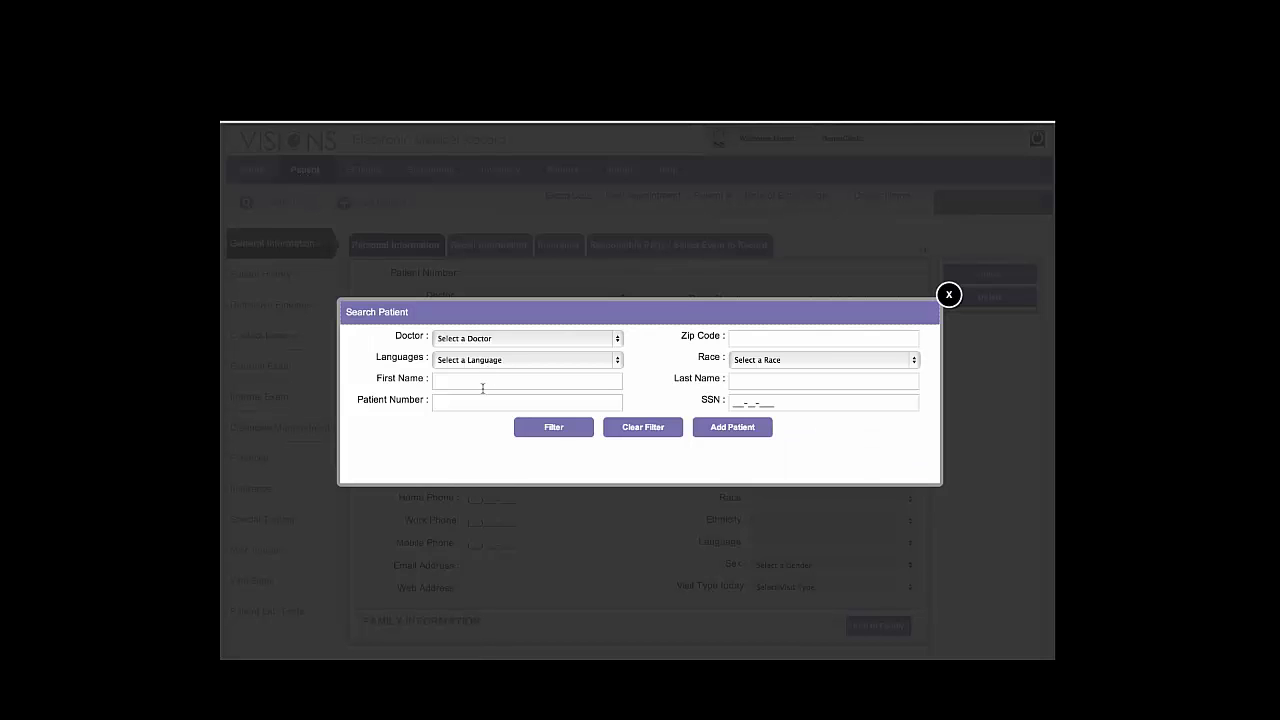
click(554, 427)
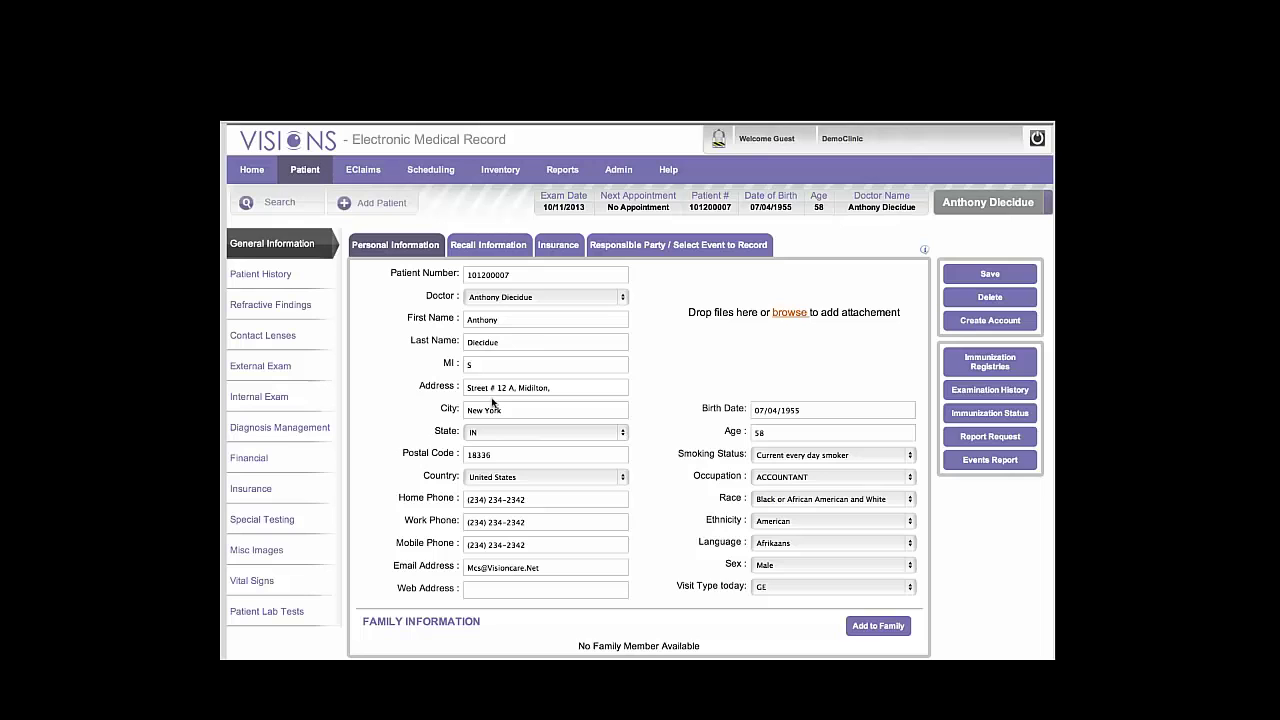
Step: Unlock the Patient History, enter chief complaint 'This Is A Visit' and save it
click(282, 283)
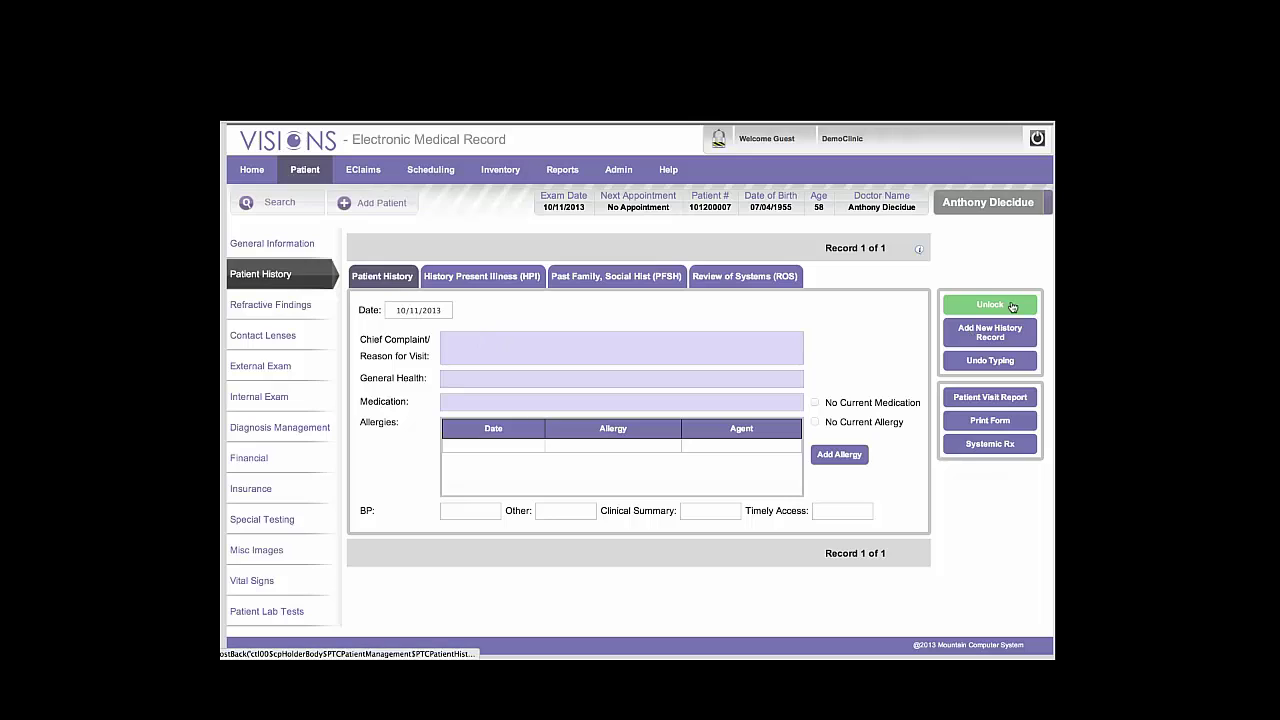
click(1012, 306)
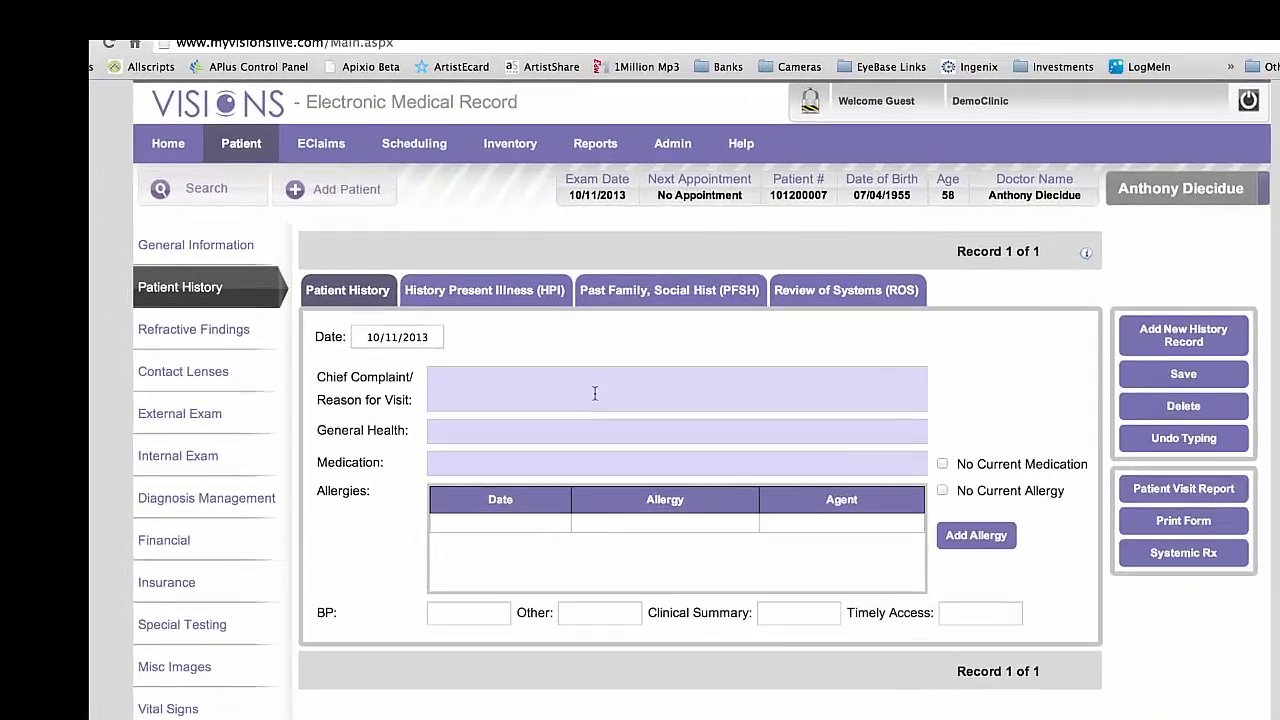
click(594, 393)
text(Thi)
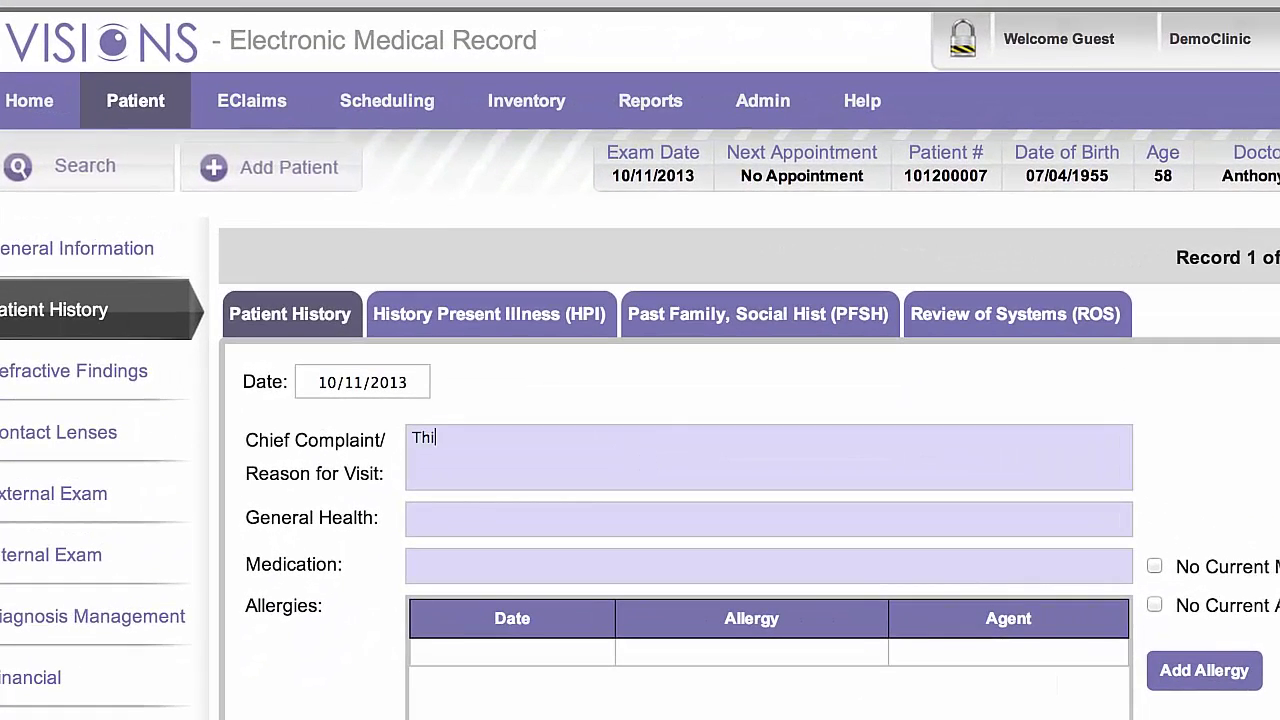
text(s Is A Visit)
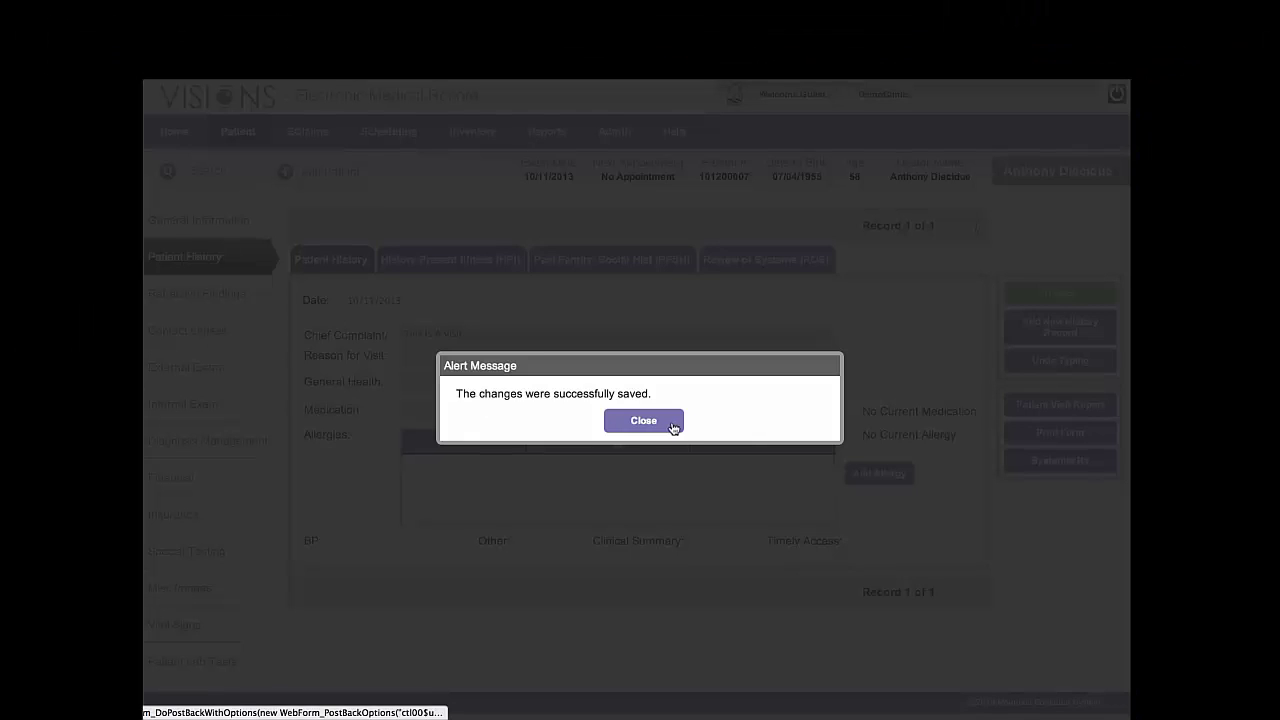
click(668, 424)
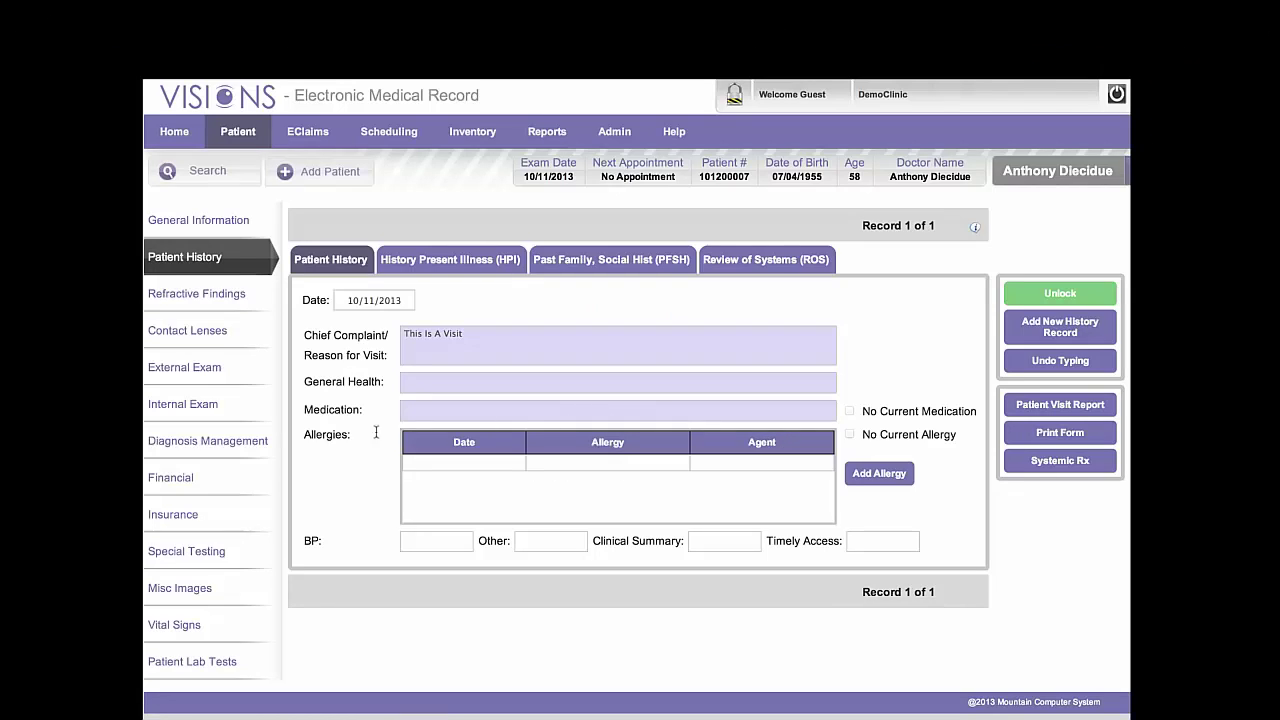
Step: Check the patient's diagnoses, then view the Financial page with the 99202 office visit charge
click(249, 443)
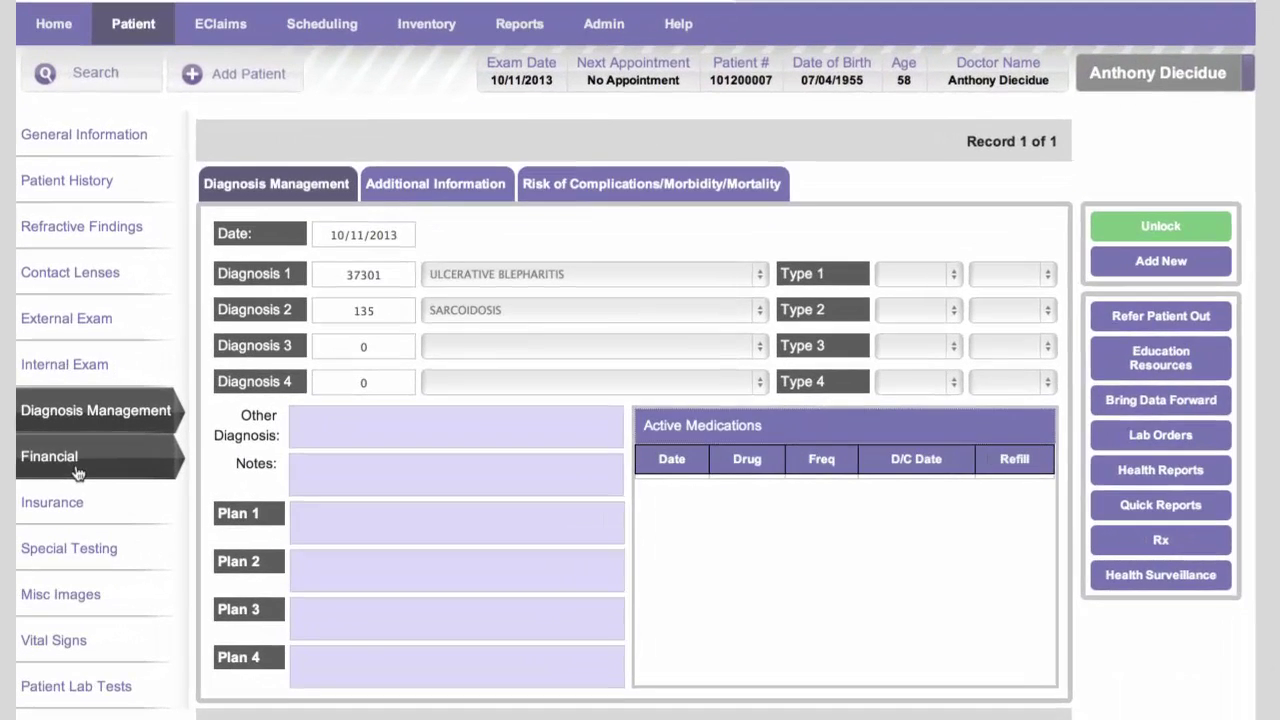
click(78, 466)
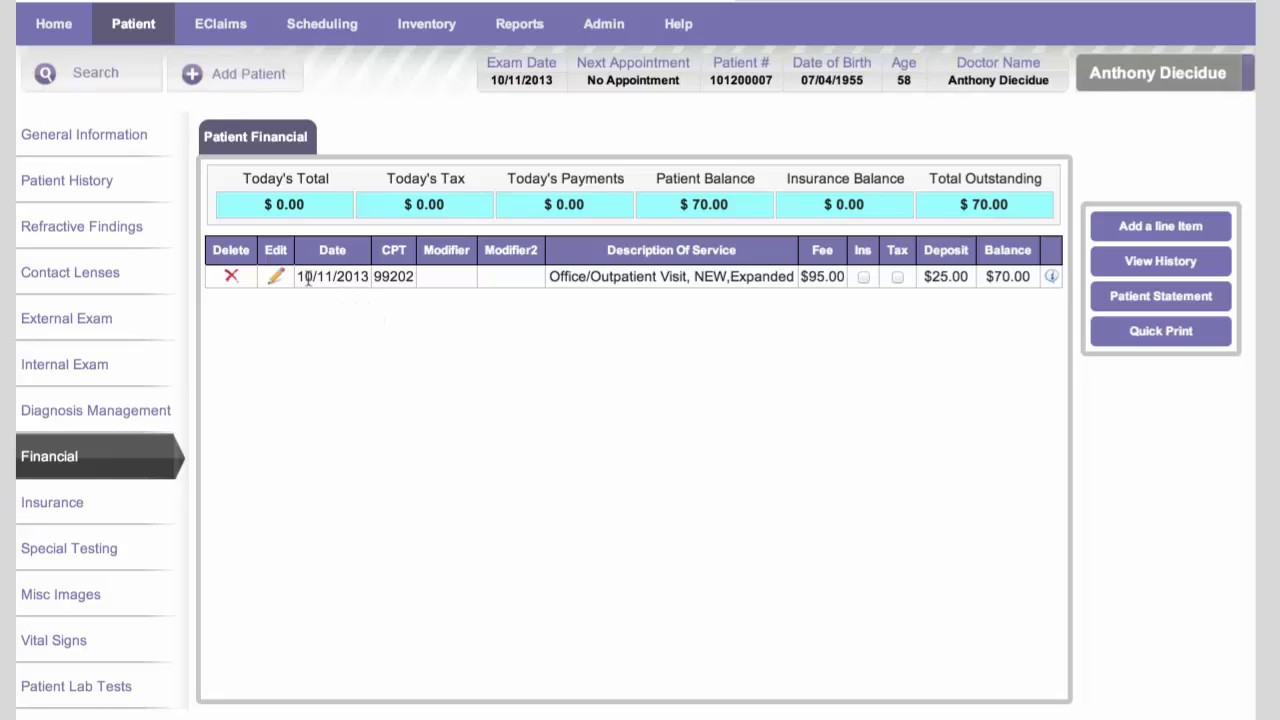
drag(300, 277, 360, 310)
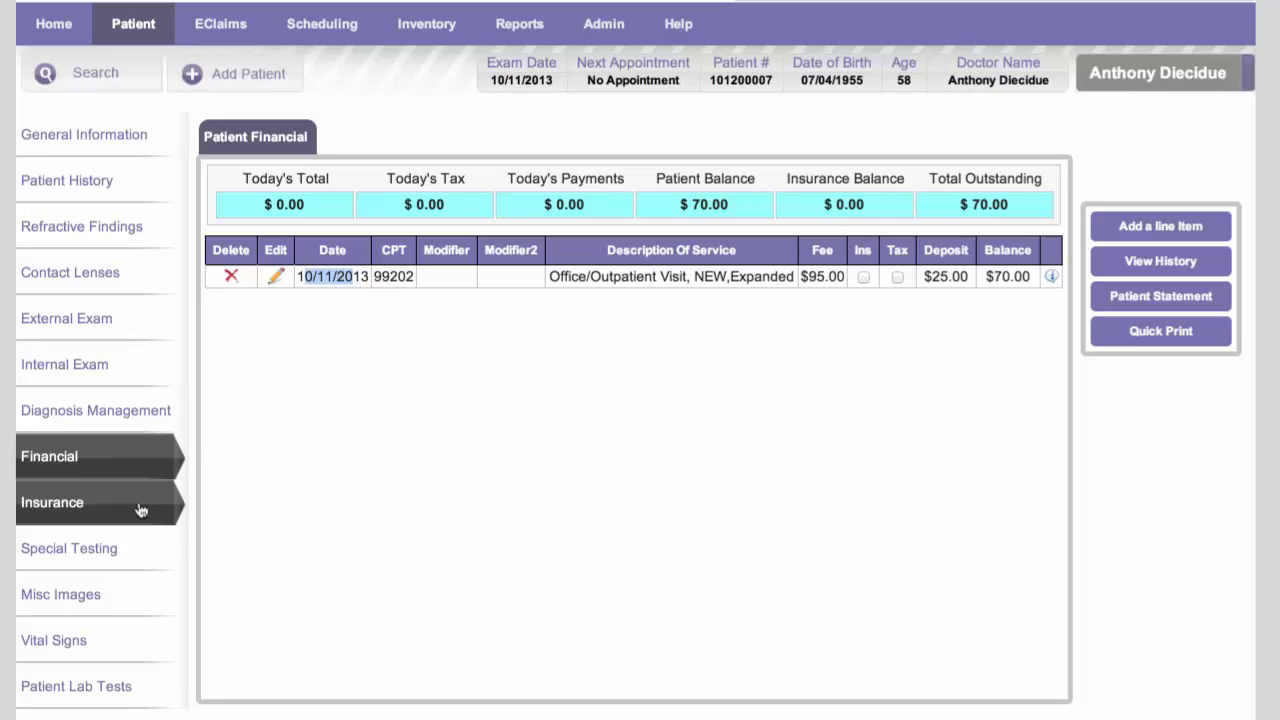
Step: Bring up the patient's insurance claim form and review the insured's ID and insurance type
click(85, 516)
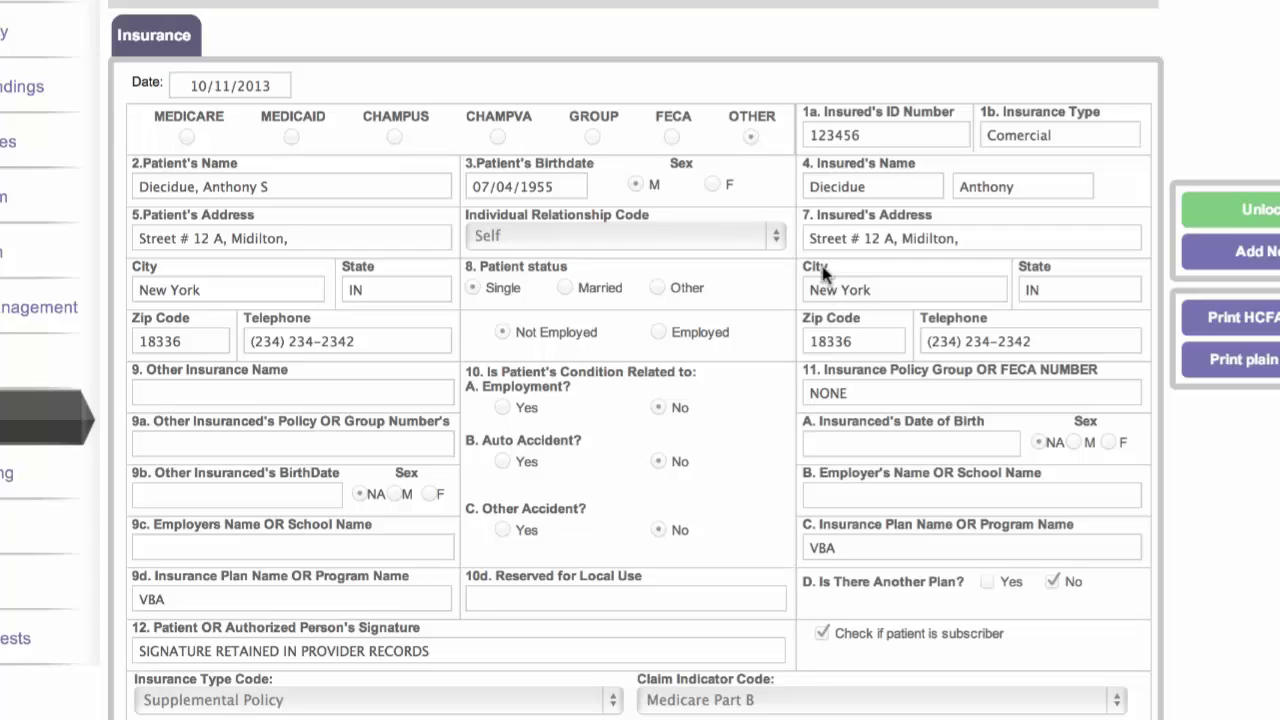
drag(880, 138, 808, 142)
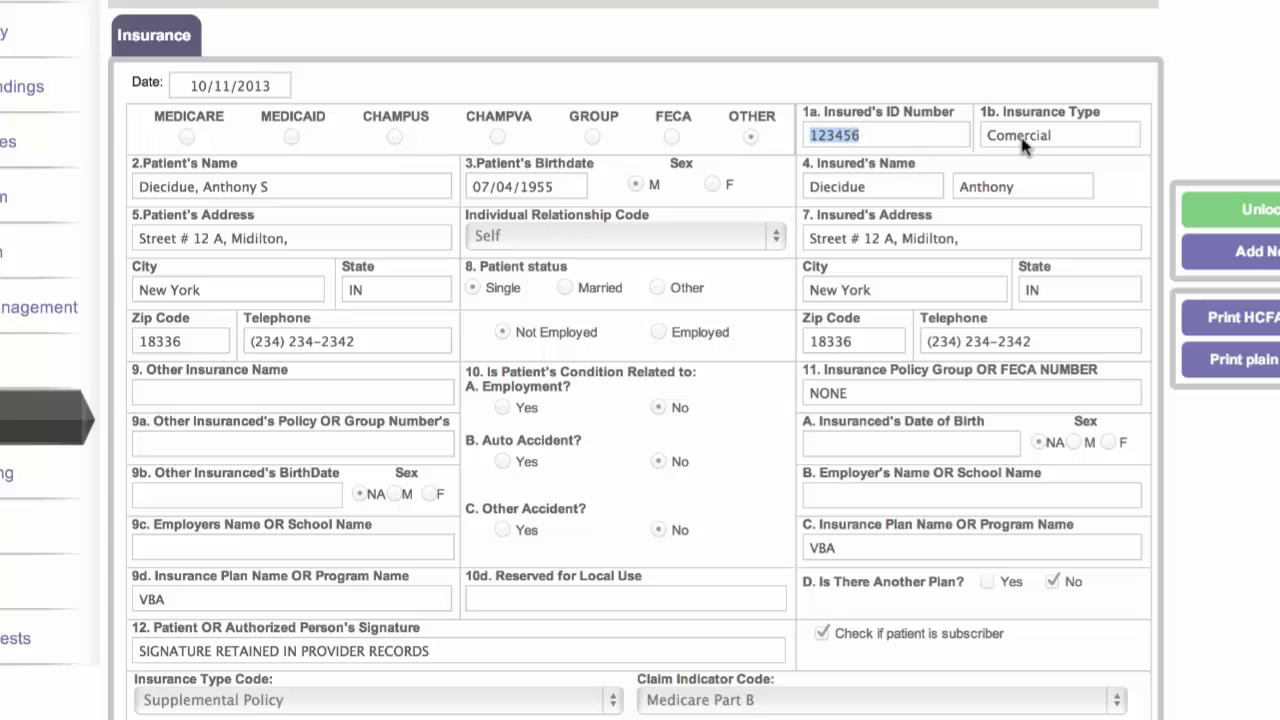
drag(1074, 138, 982, 136)
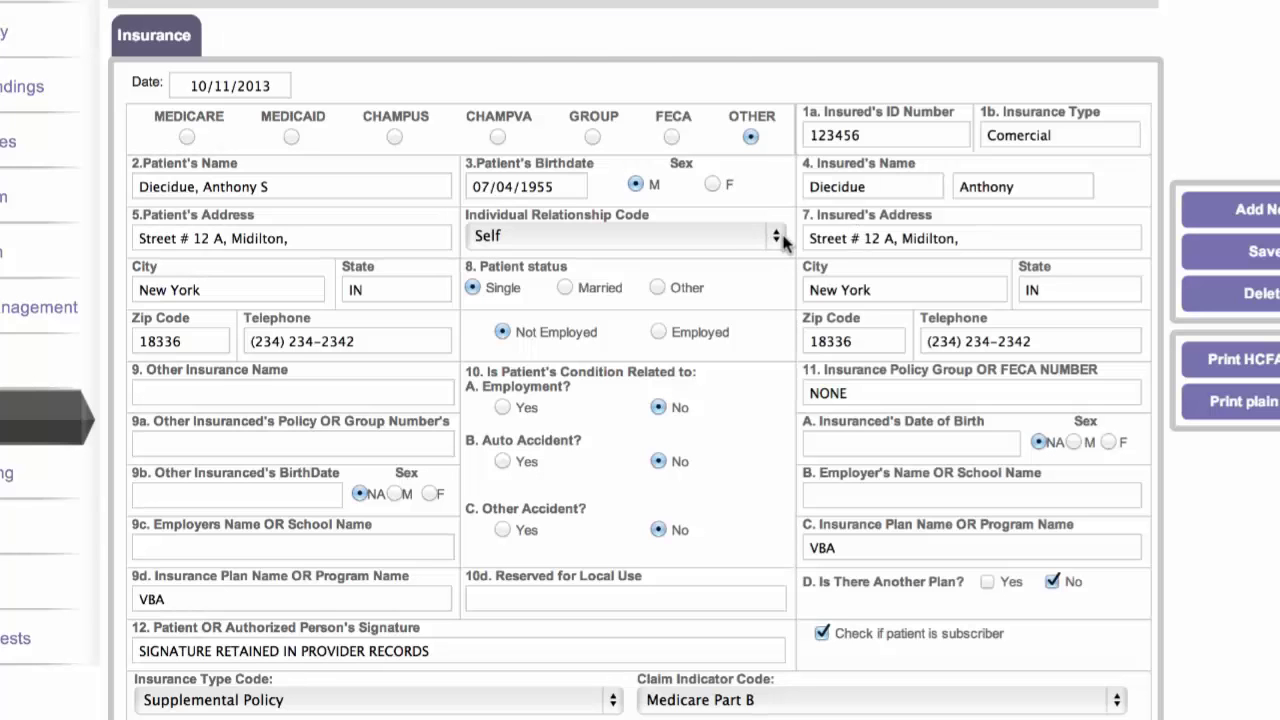
Step: Set relationship Self, insurance type Supplemental Policy and claim indicator Medicare Part B
click(784, 238)
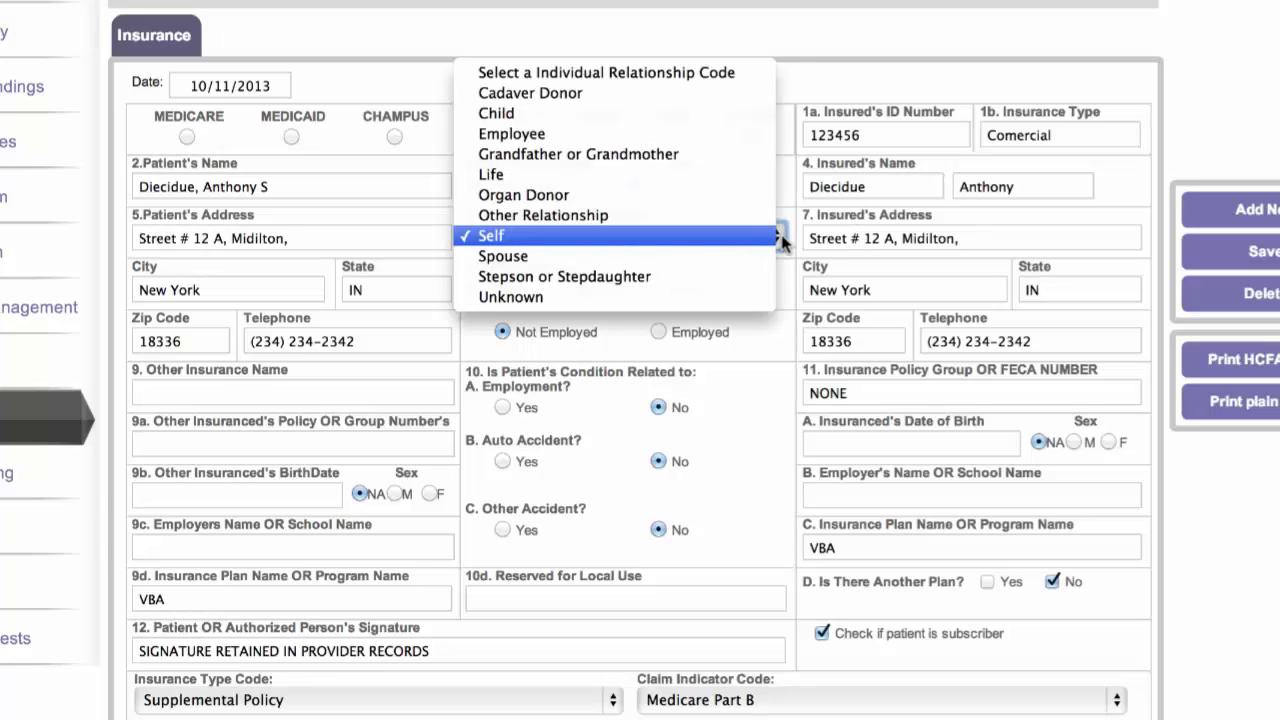
click(536, 240)
scroll(836, 344, down, 3)
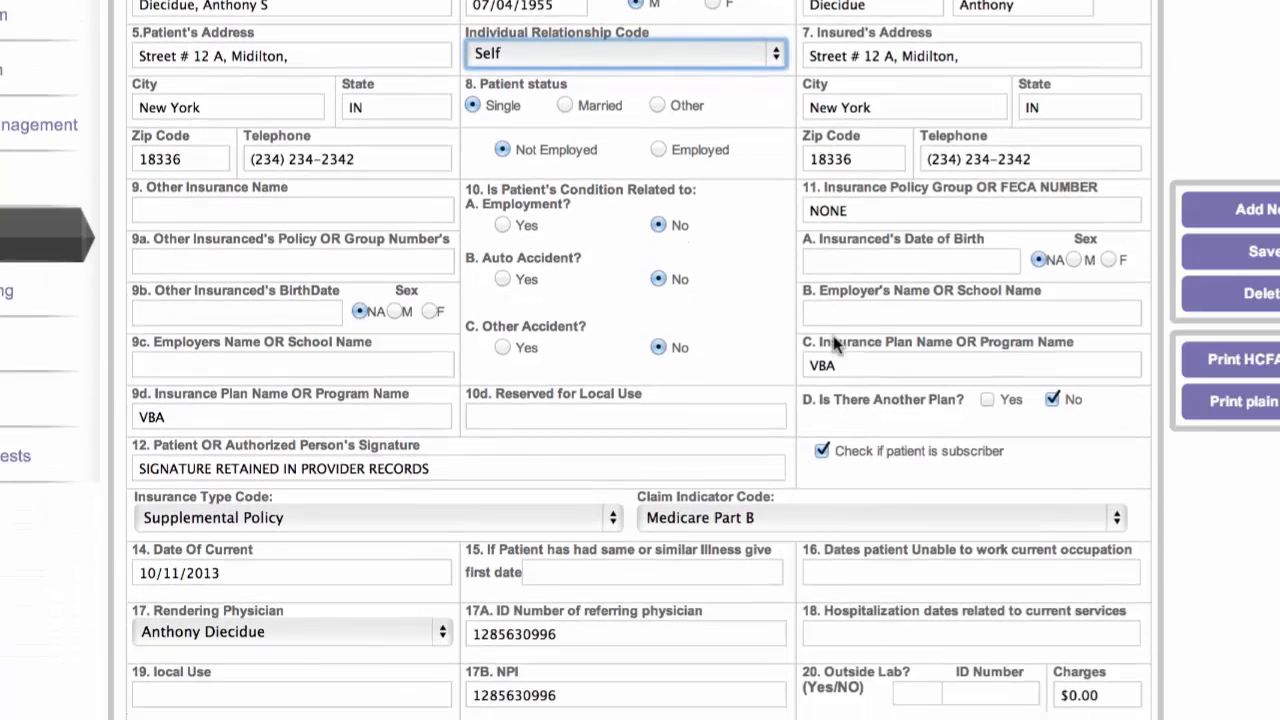
scroll(836, 344, down, 2)
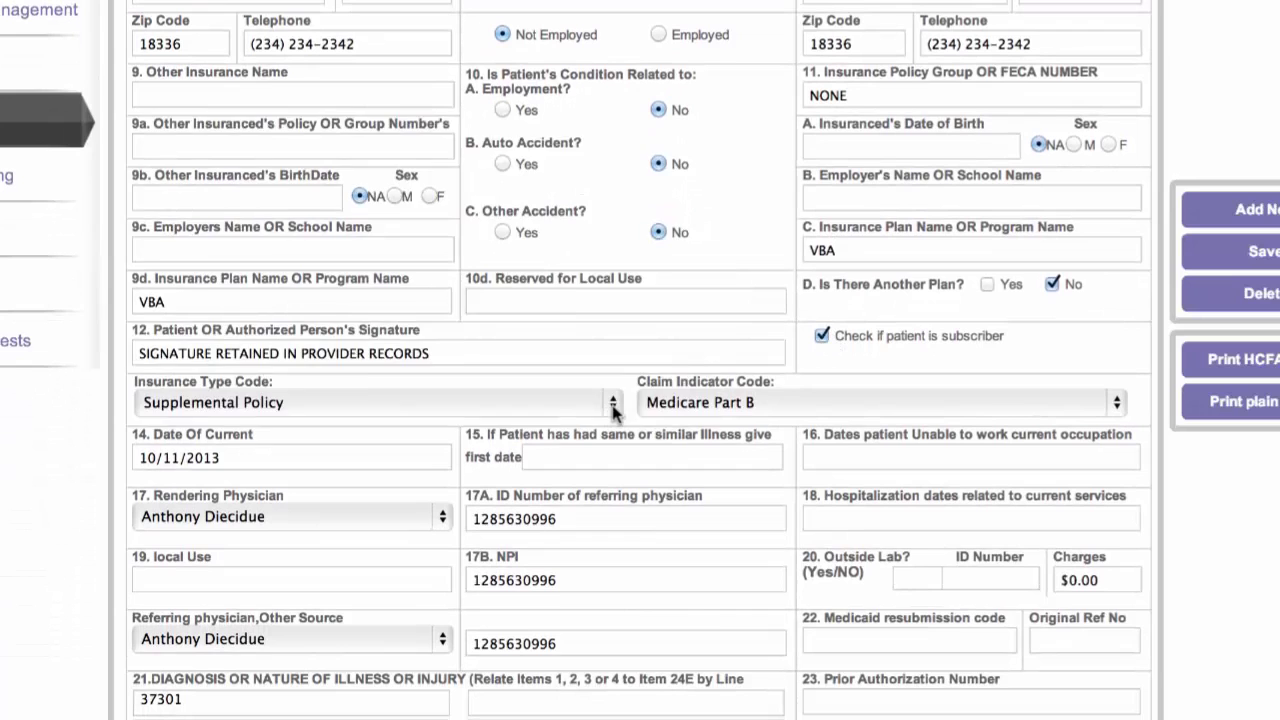
click(613, 404)
click(612, 405)
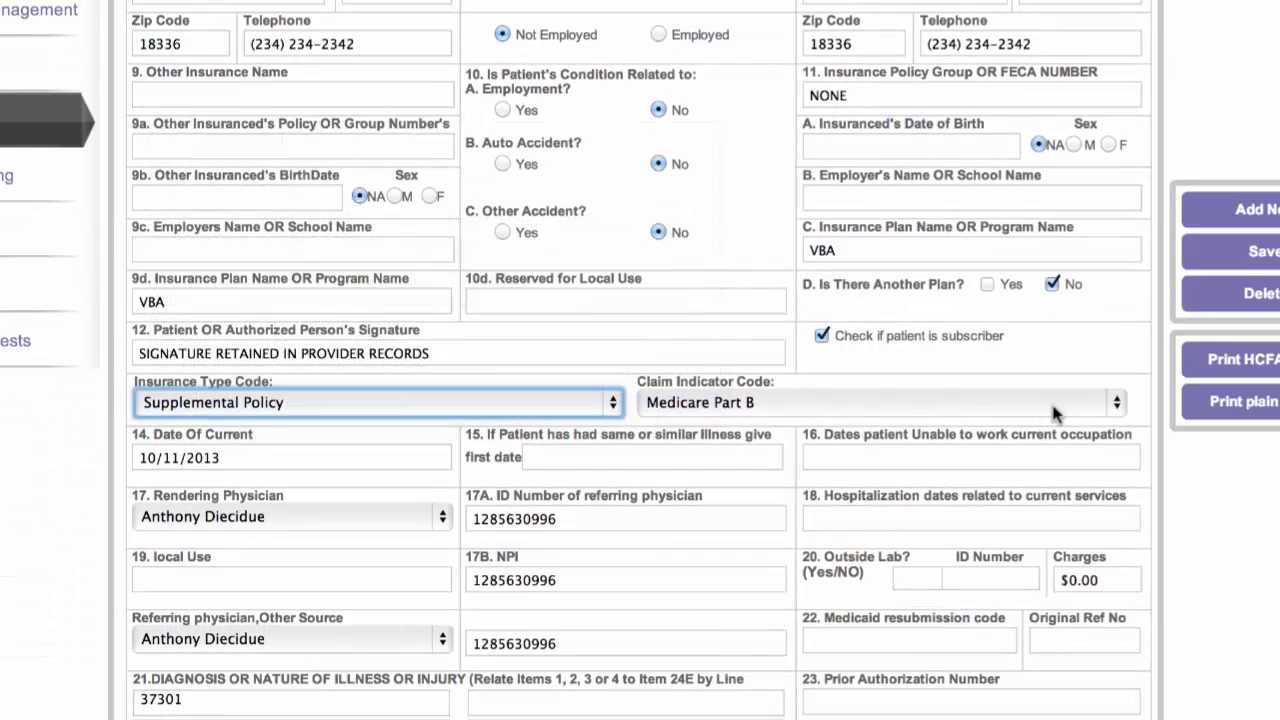
click(1117, 404)
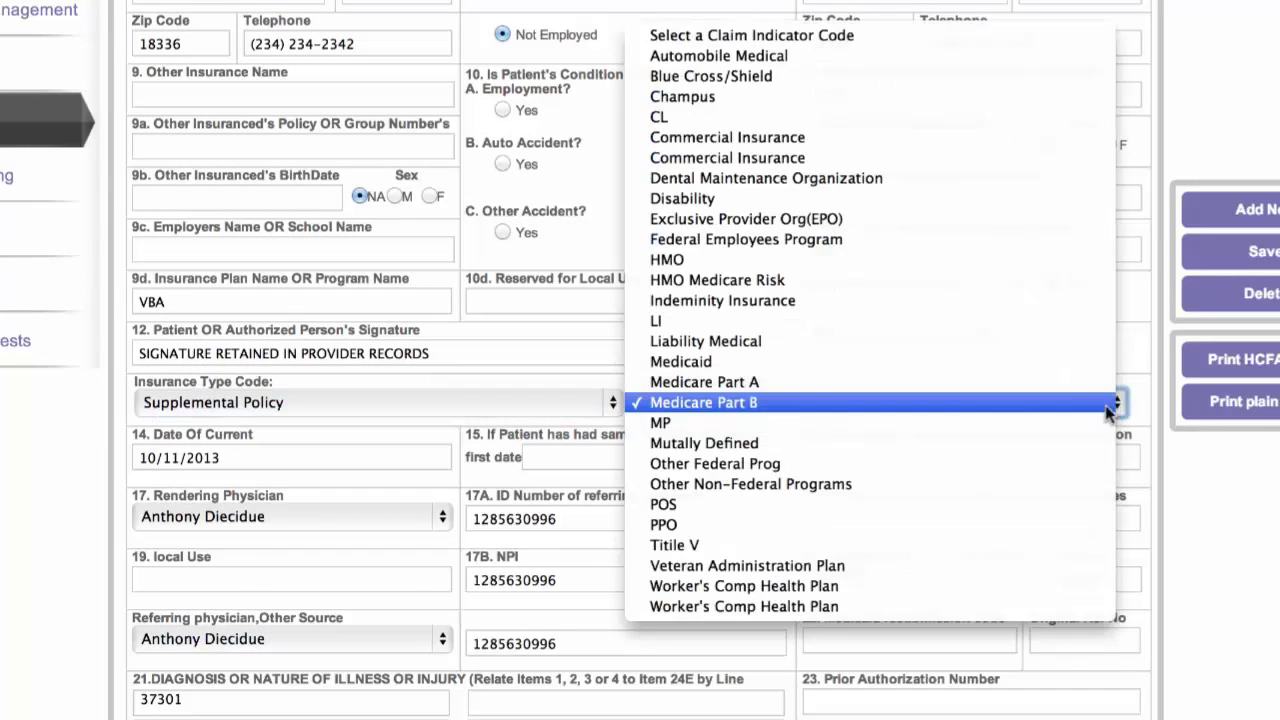
click(672, 402)
Step: Confirm Date Of Current, make the doctor rendering and referring physician, and keep 99202 marked to send
scroll(695, 417, down, 5)
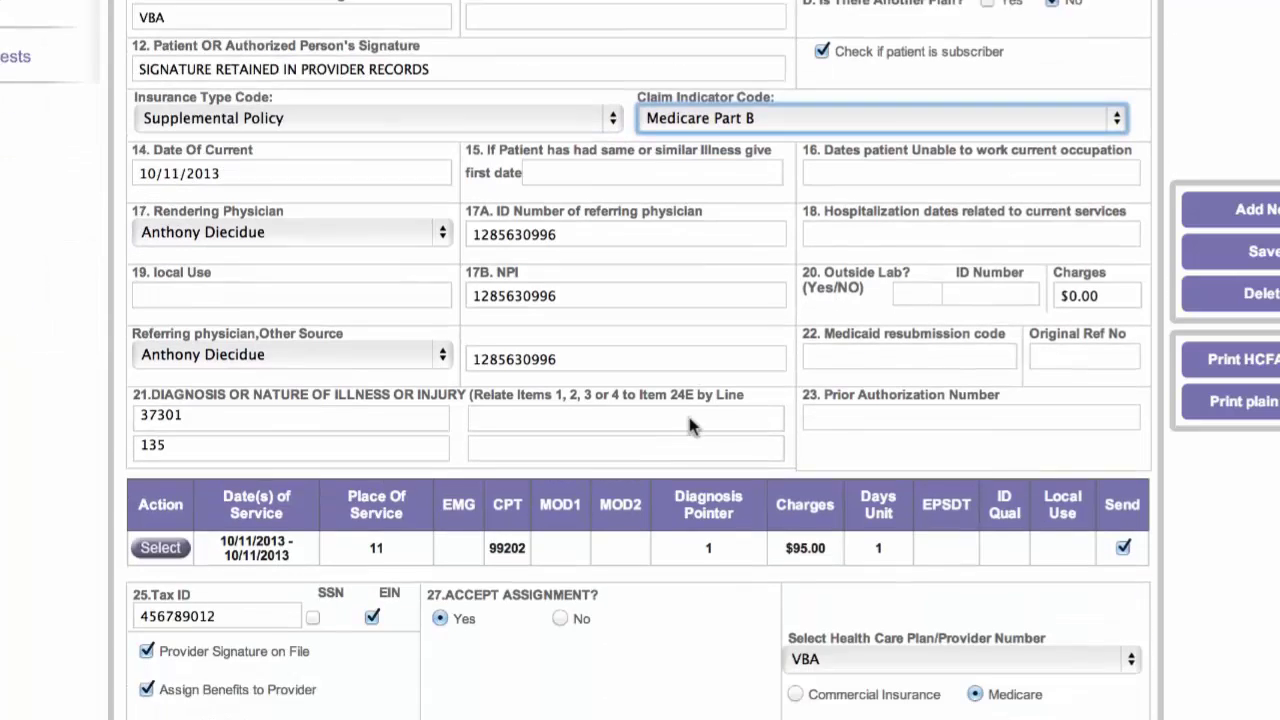
click(210, 146)
drag(210, 146, 132, 147)
click(300, 249)
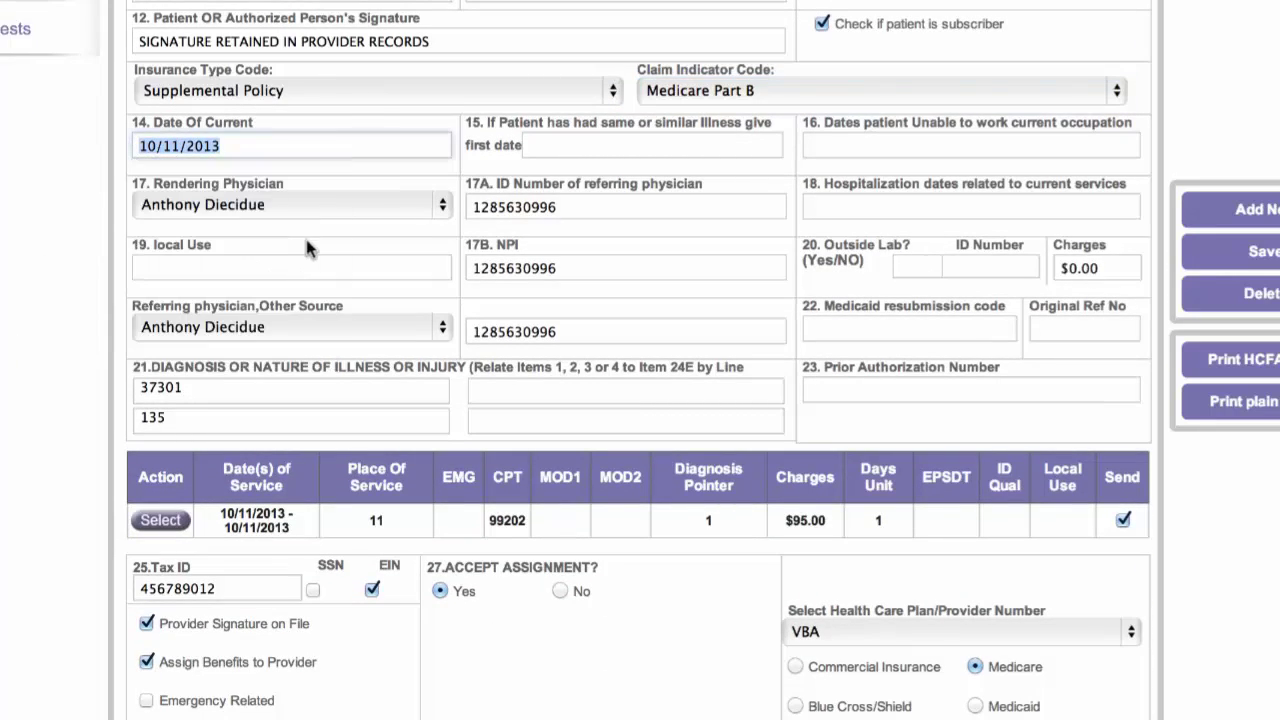
click(442, 208)
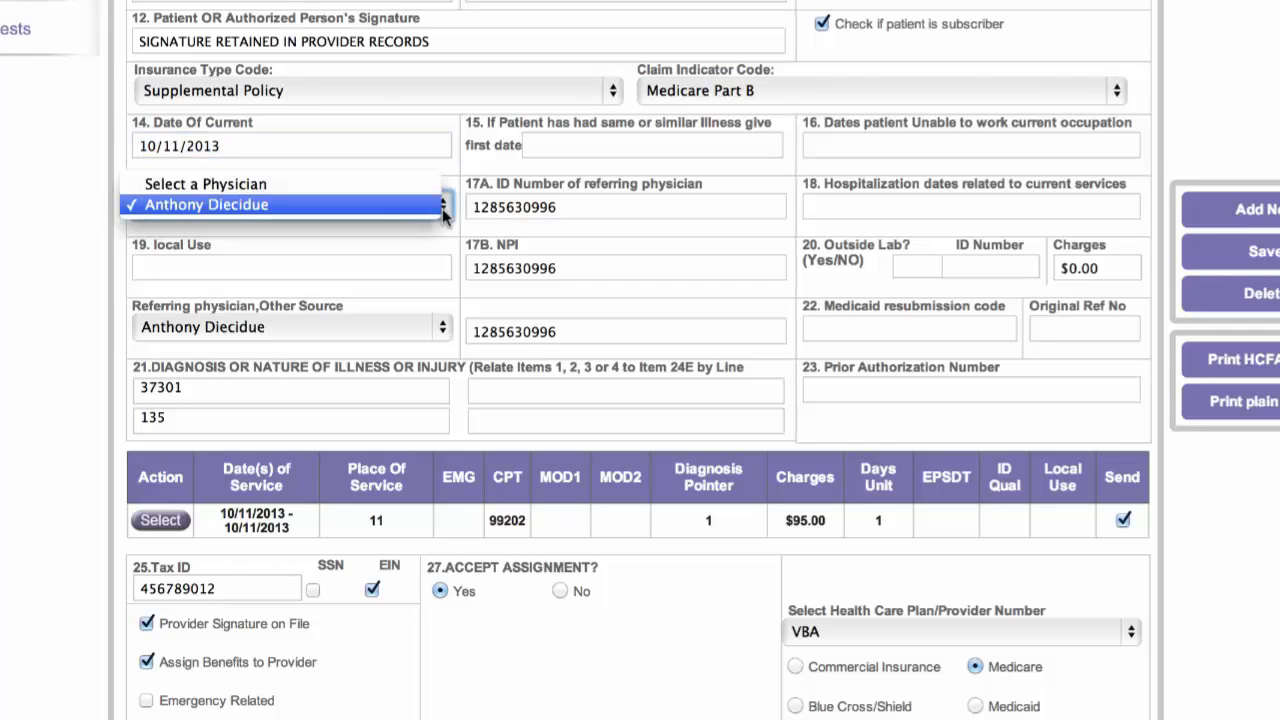
click(442, 208)
click(442, 327)
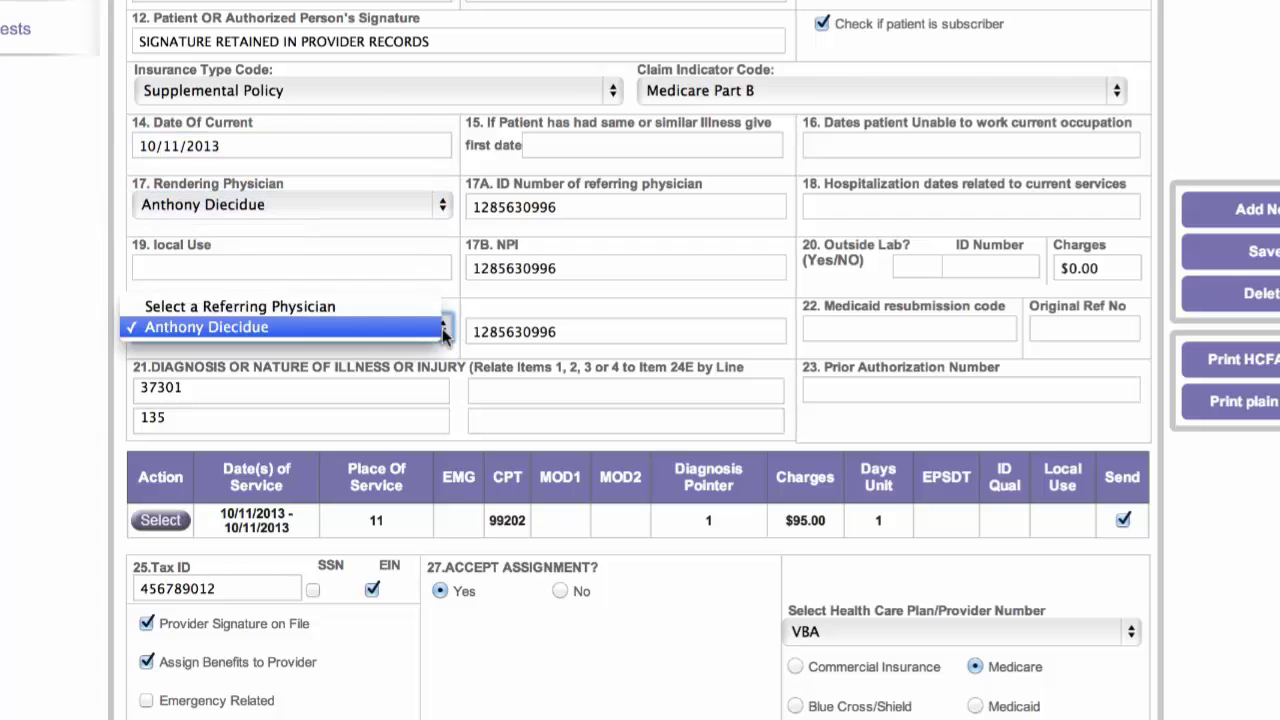
click(405, 329)
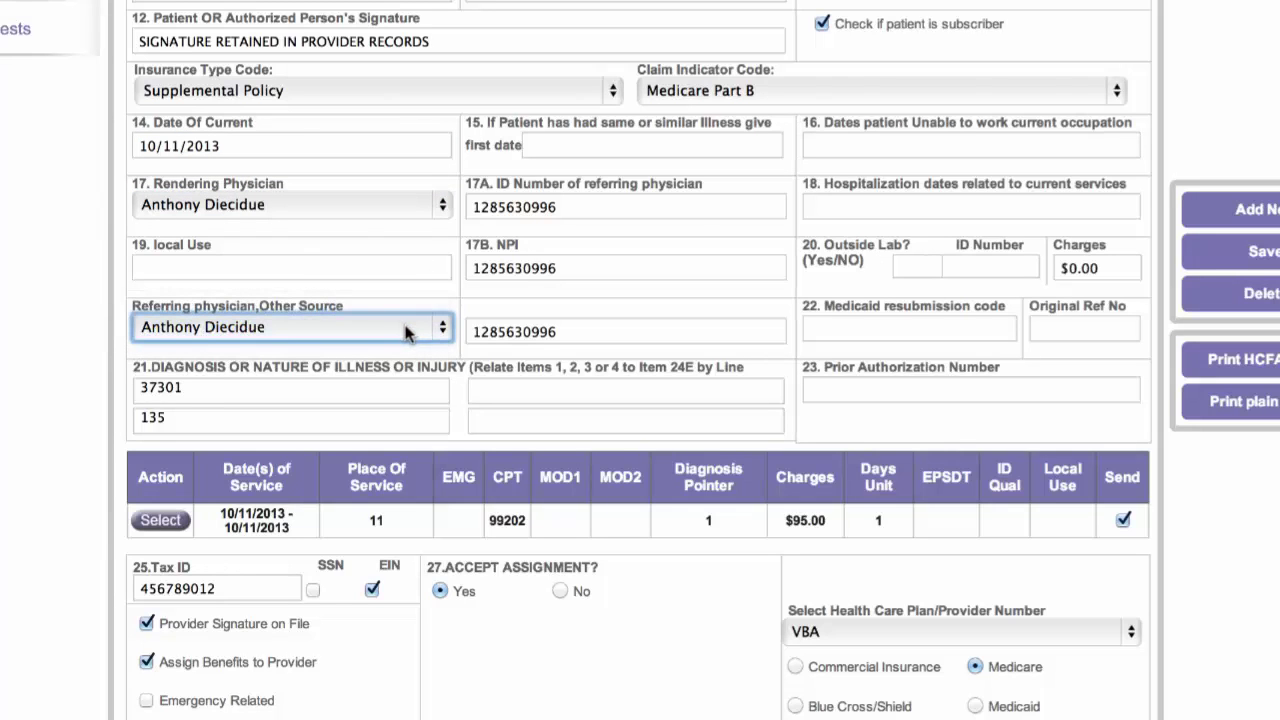
scroll(512, 453, down, 1)
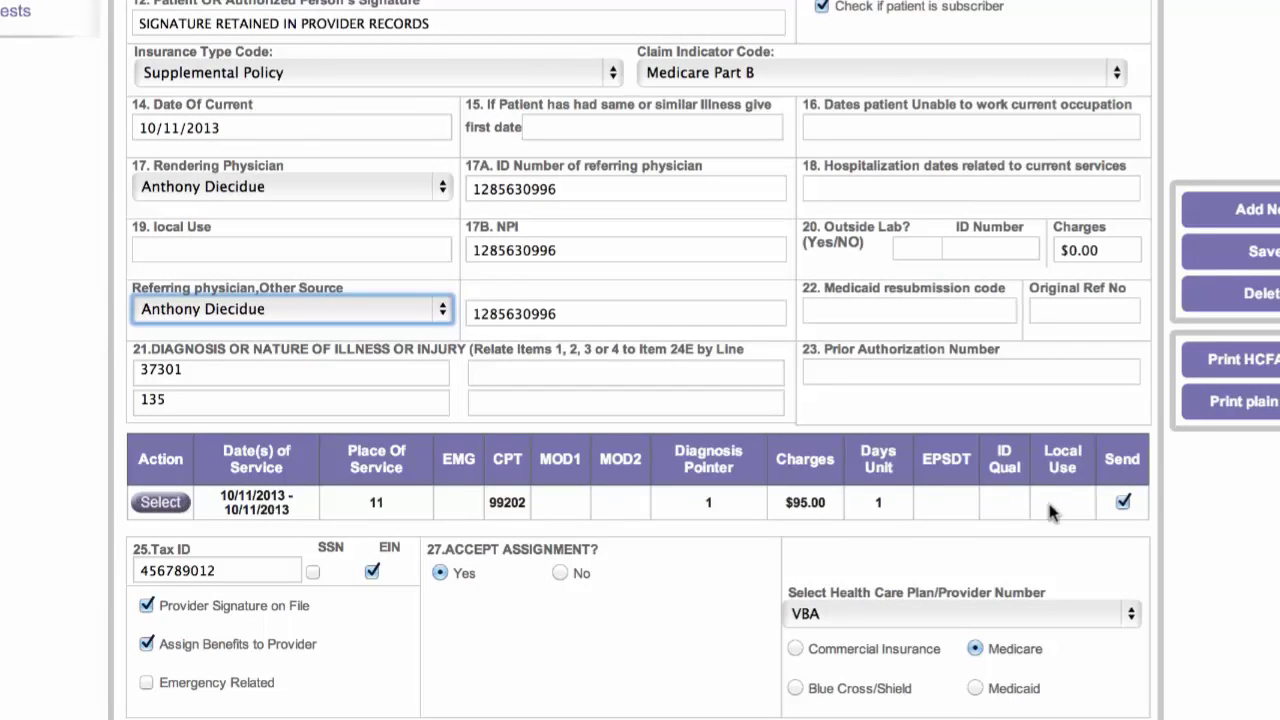
click(1123, 502)
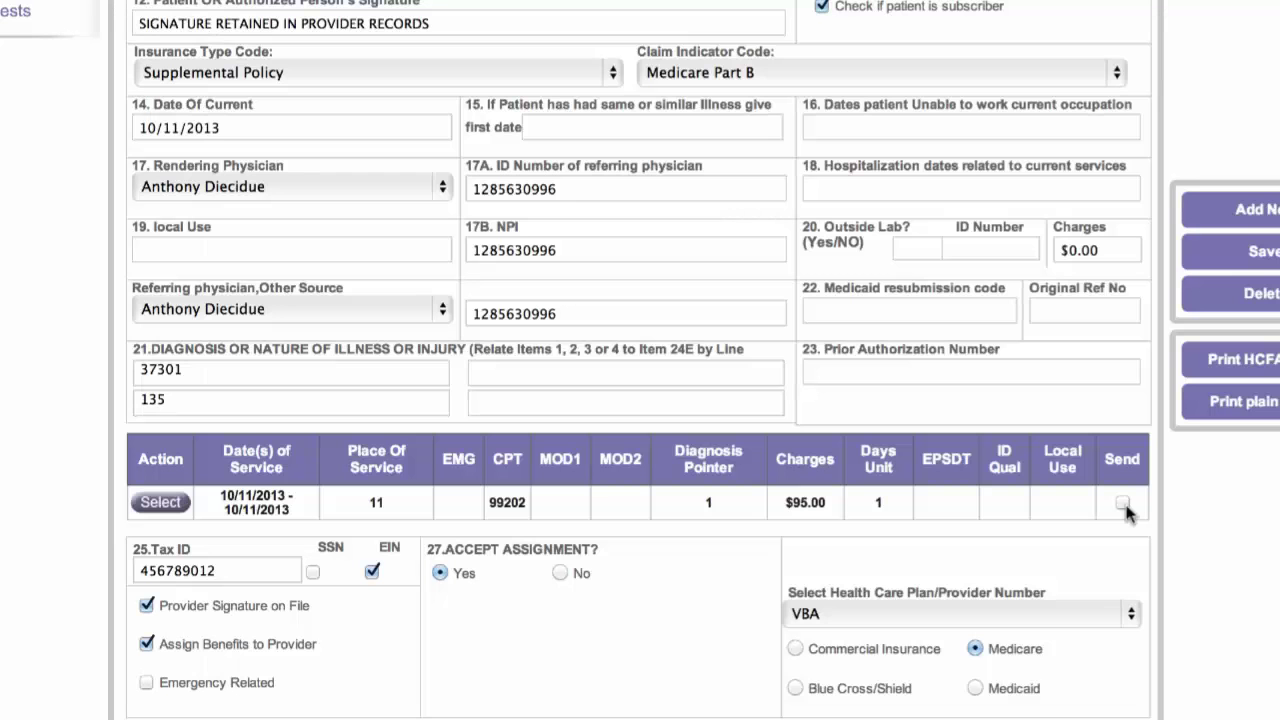
click(1123, 502)
Step: Choose VBA as plan provider number, mark it Commercial Insurance, and save the claim form
click(1133, 616)
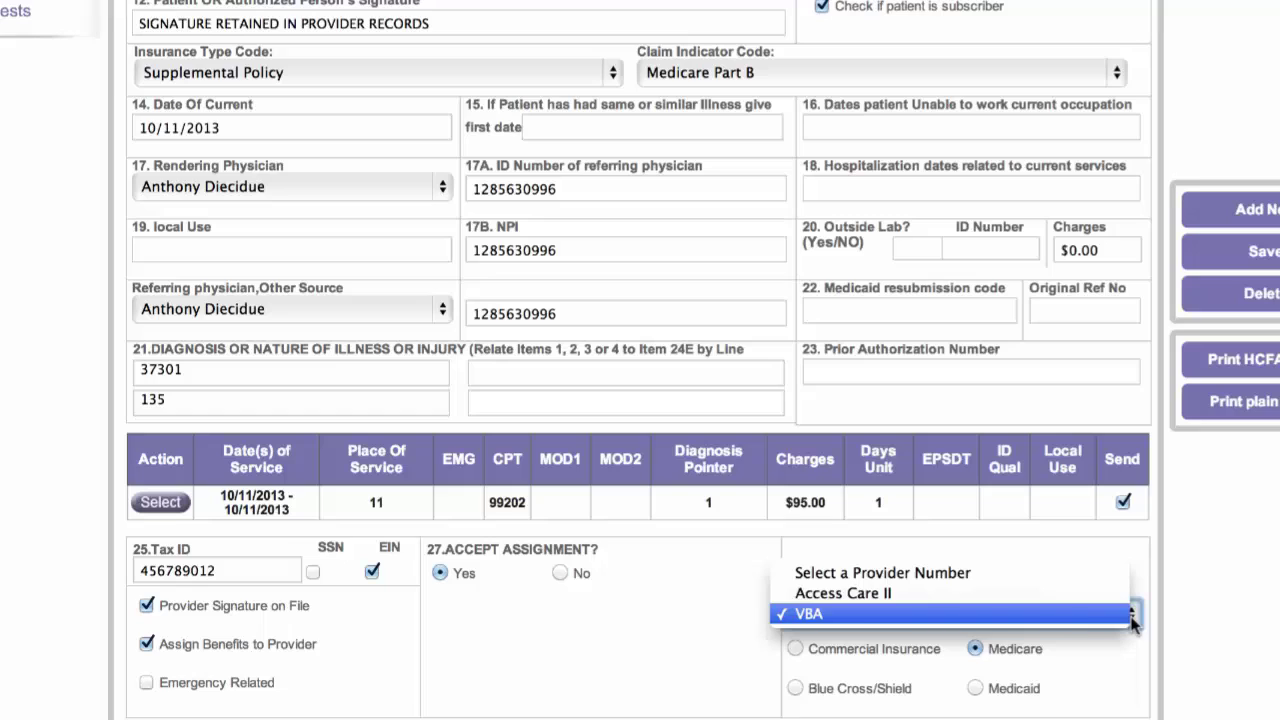
click(849, 614)
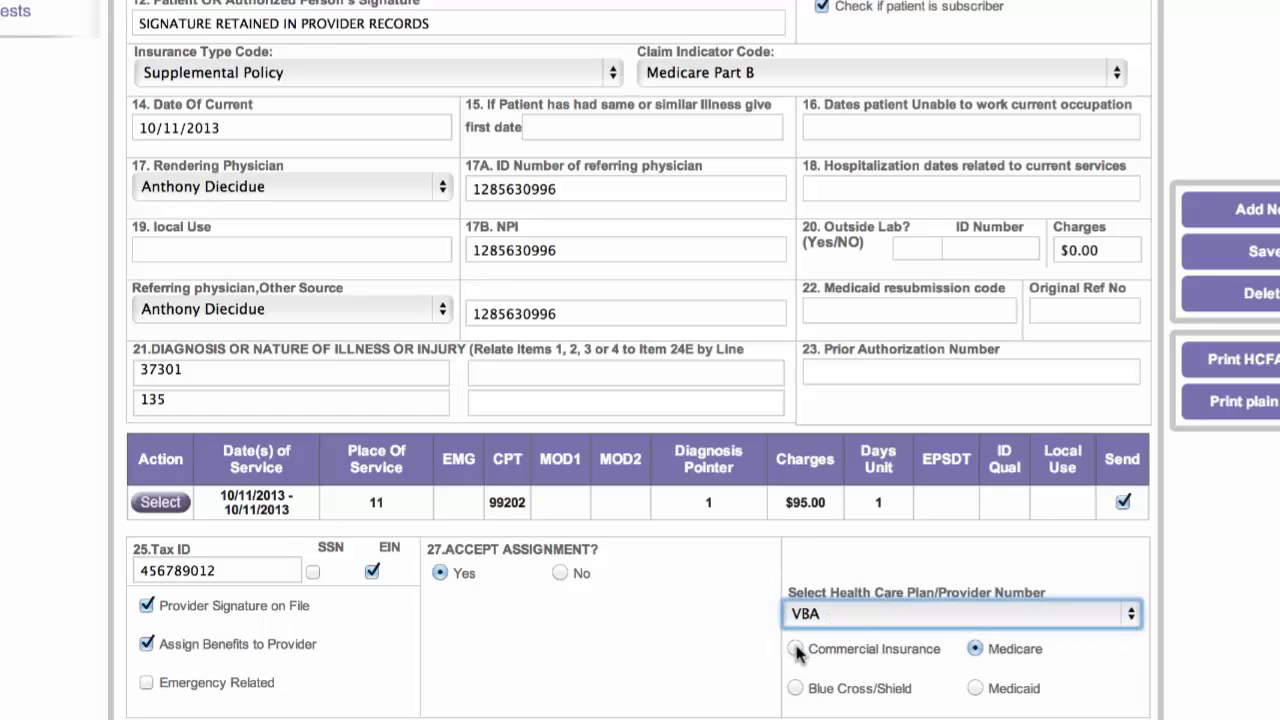
click(796, 649)
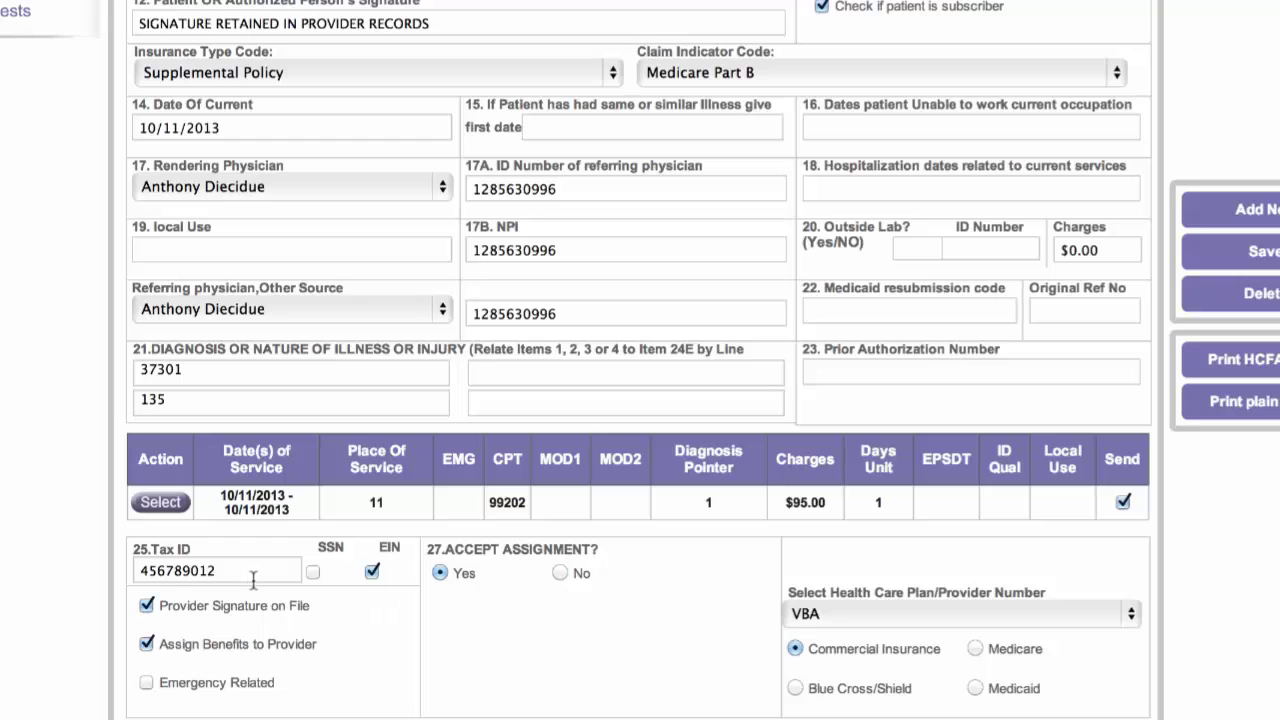
scroll(253, 580, up, 9)
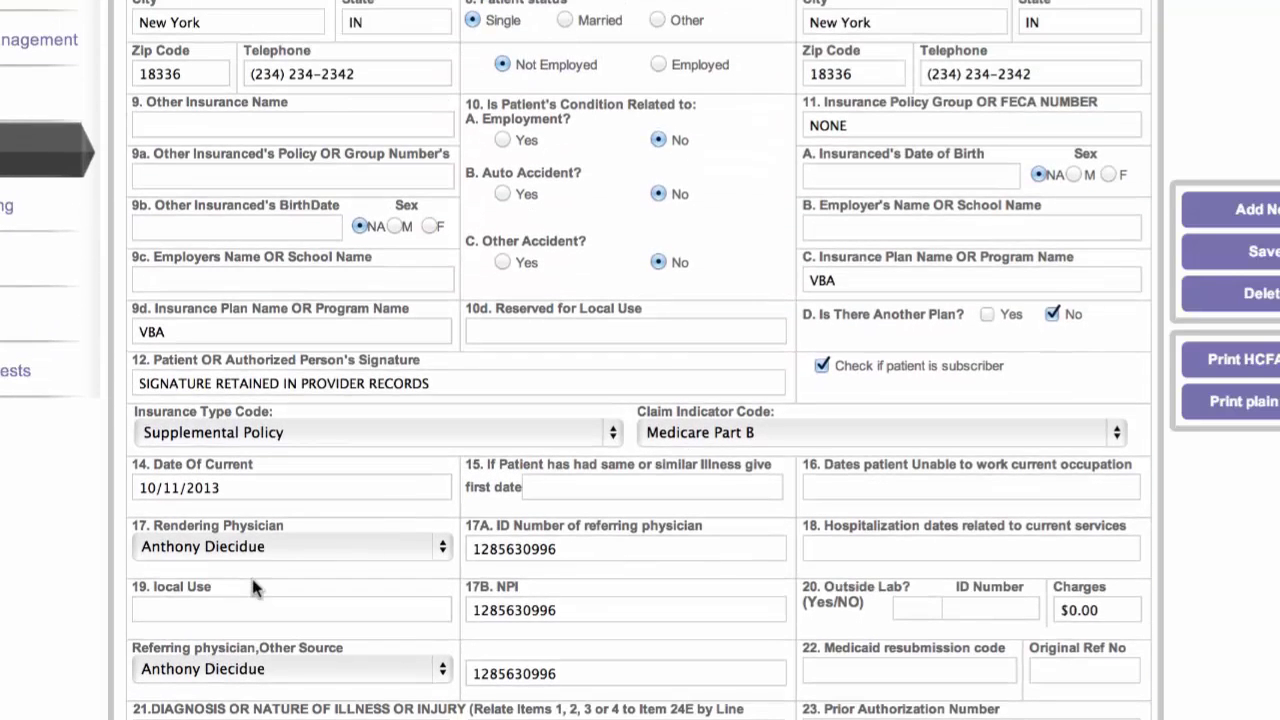
scroll(253, 588, up, 2)
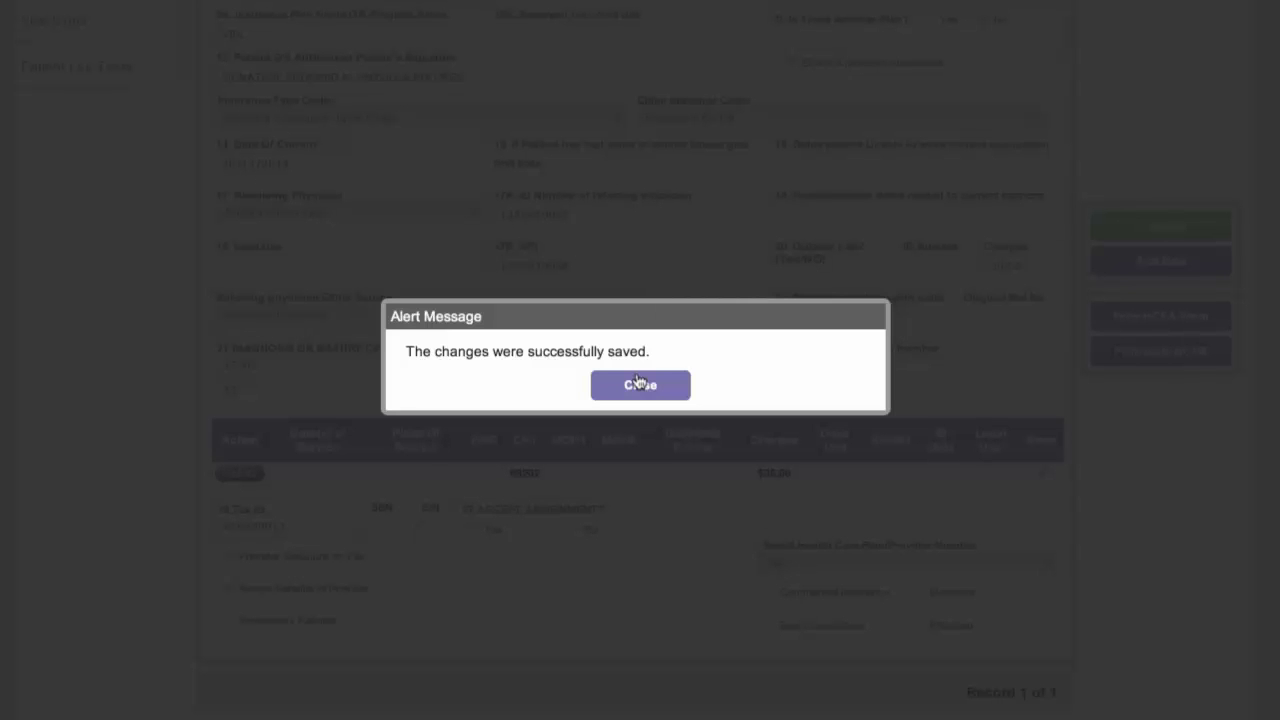
click(638, 385)
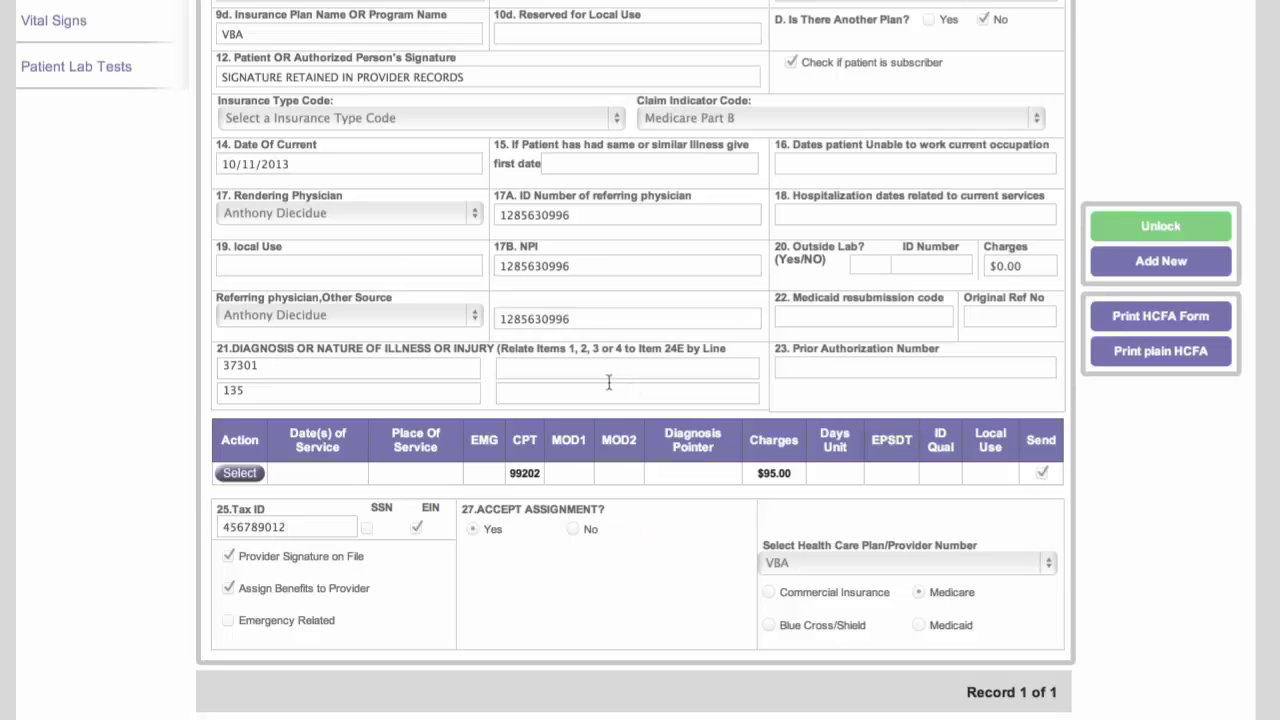
scroll(480, 329, up, 15)
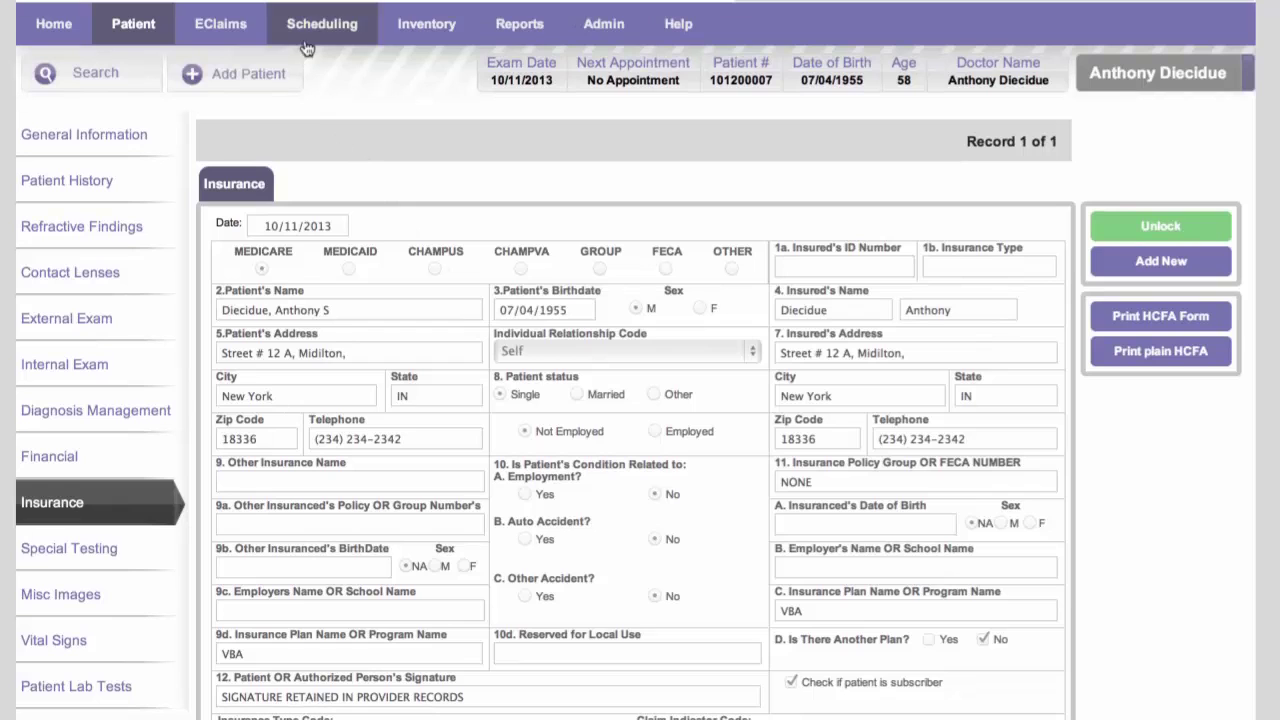
Step: Go to Admin Setup's Provider Number list with the Access Care II and VBA records
click(606, 35)
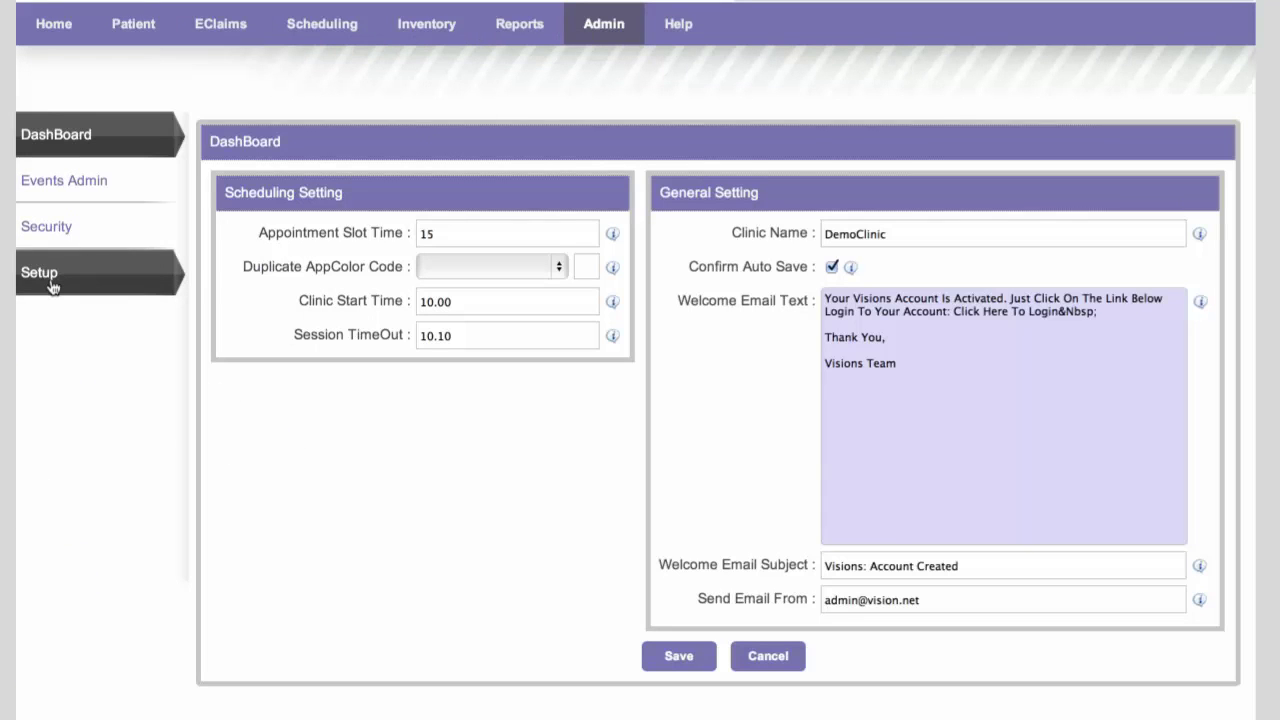
click(52, 287)
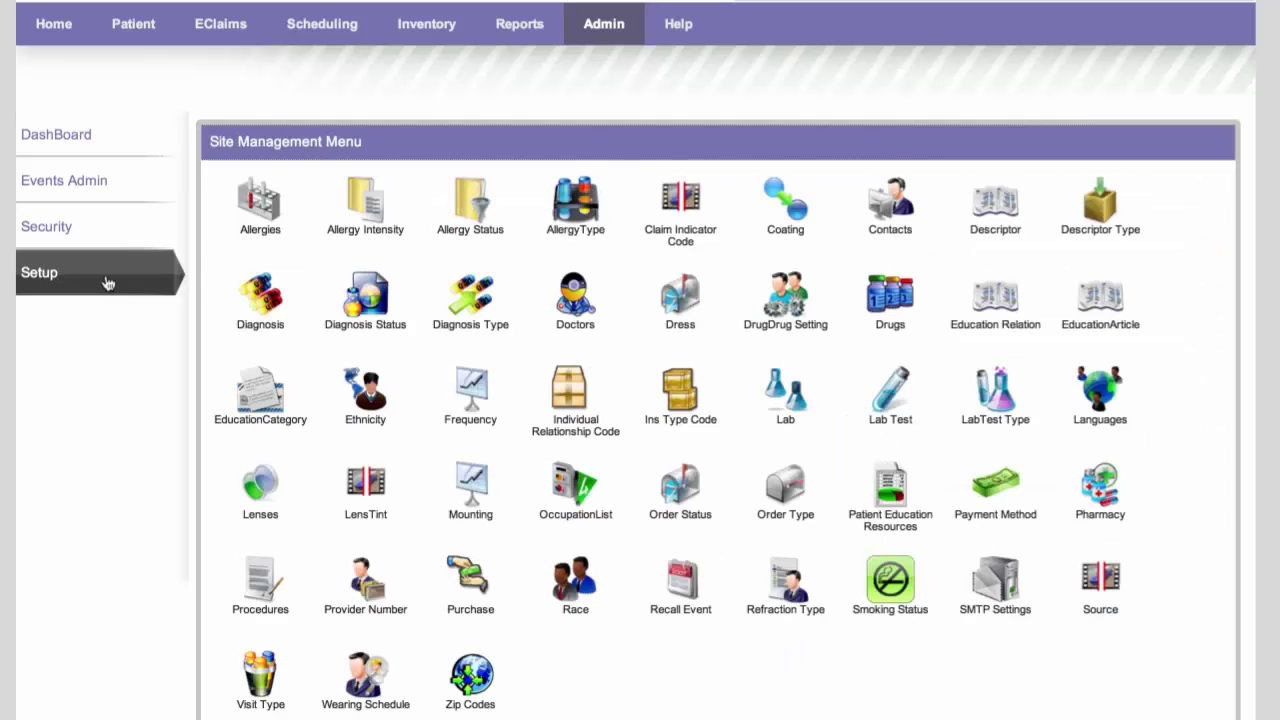
click(369, 588)
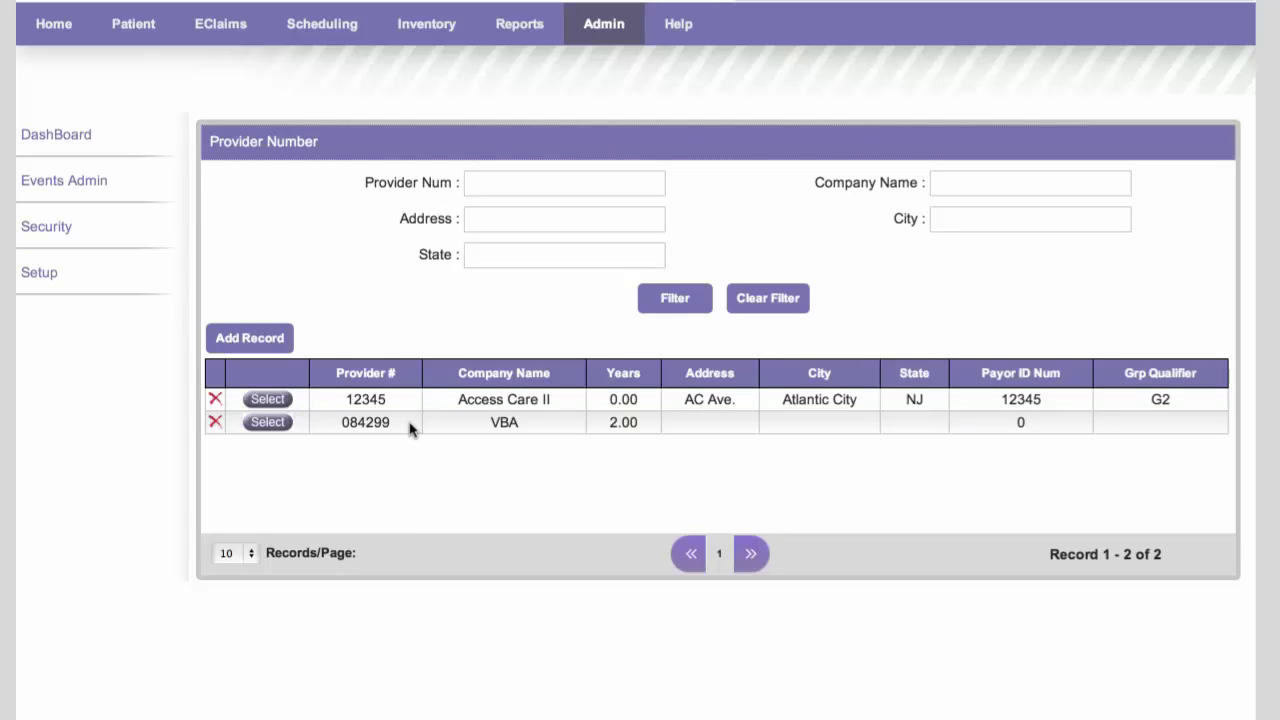
Step: Open the VBA provider record and review its company name, provider number, ZZ qualifier and group ID
click(265, 424)
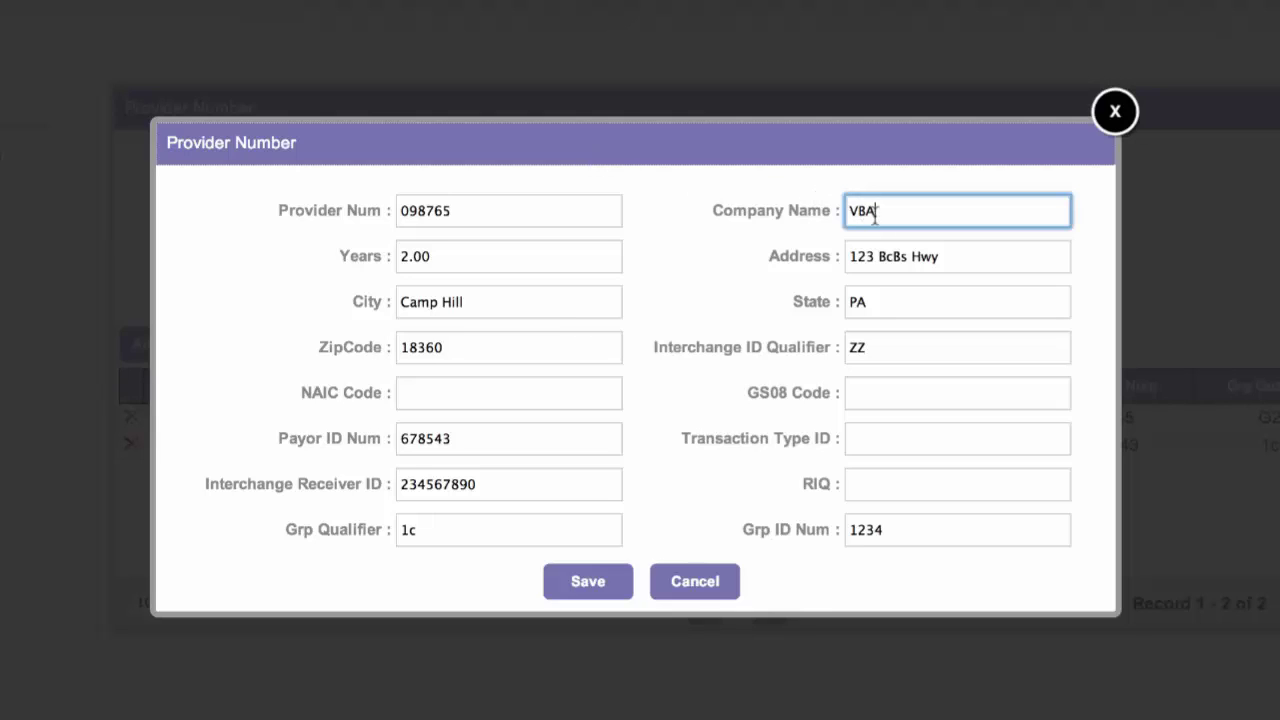
drag(877, 213, 849, 214)
drag(452, 213, 400, 212)
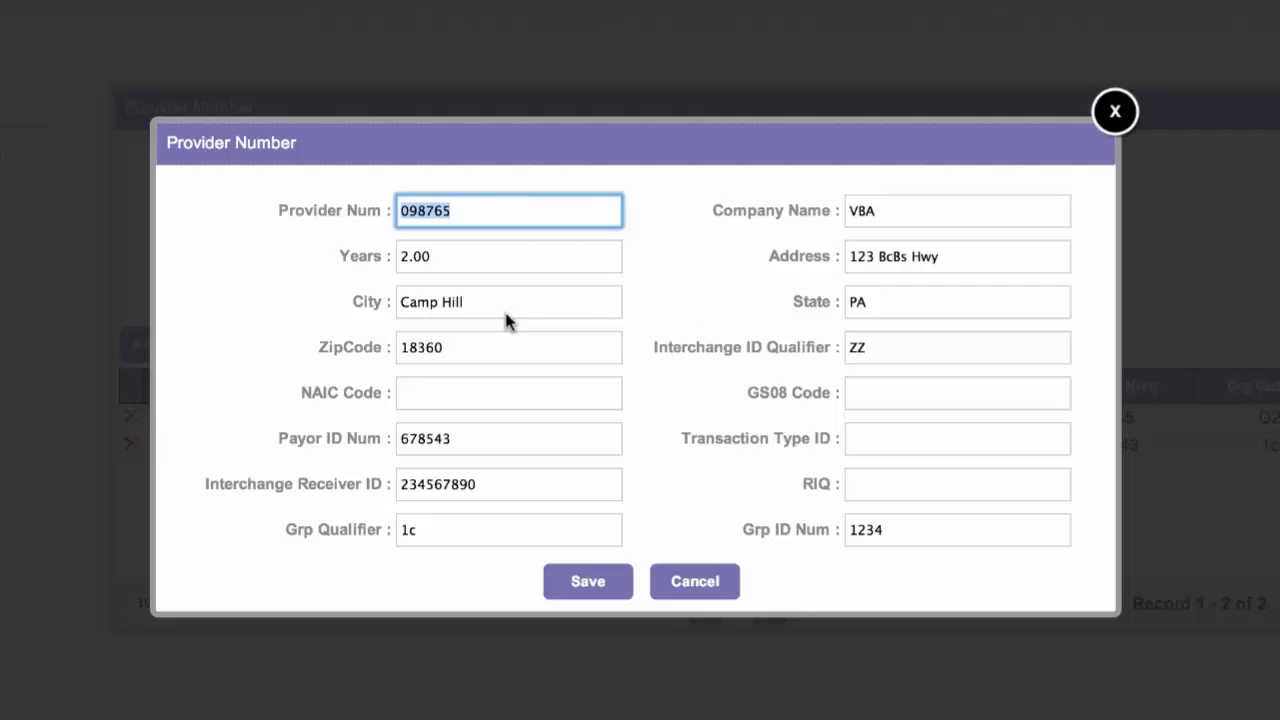
click(886, 347)
double_click(857, 347)
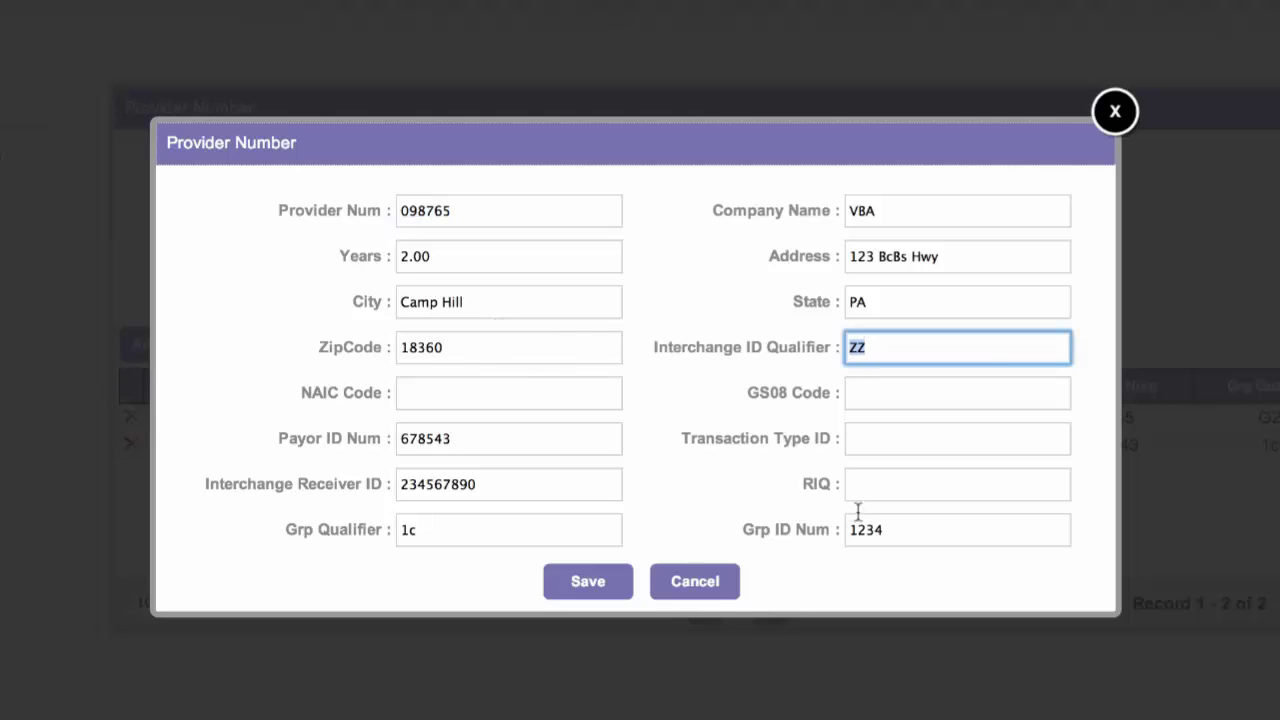
double_click(889, 529)
Step: Check the receiver ID and payor ID 678543, then save the VBA provider record
click(409, 531)
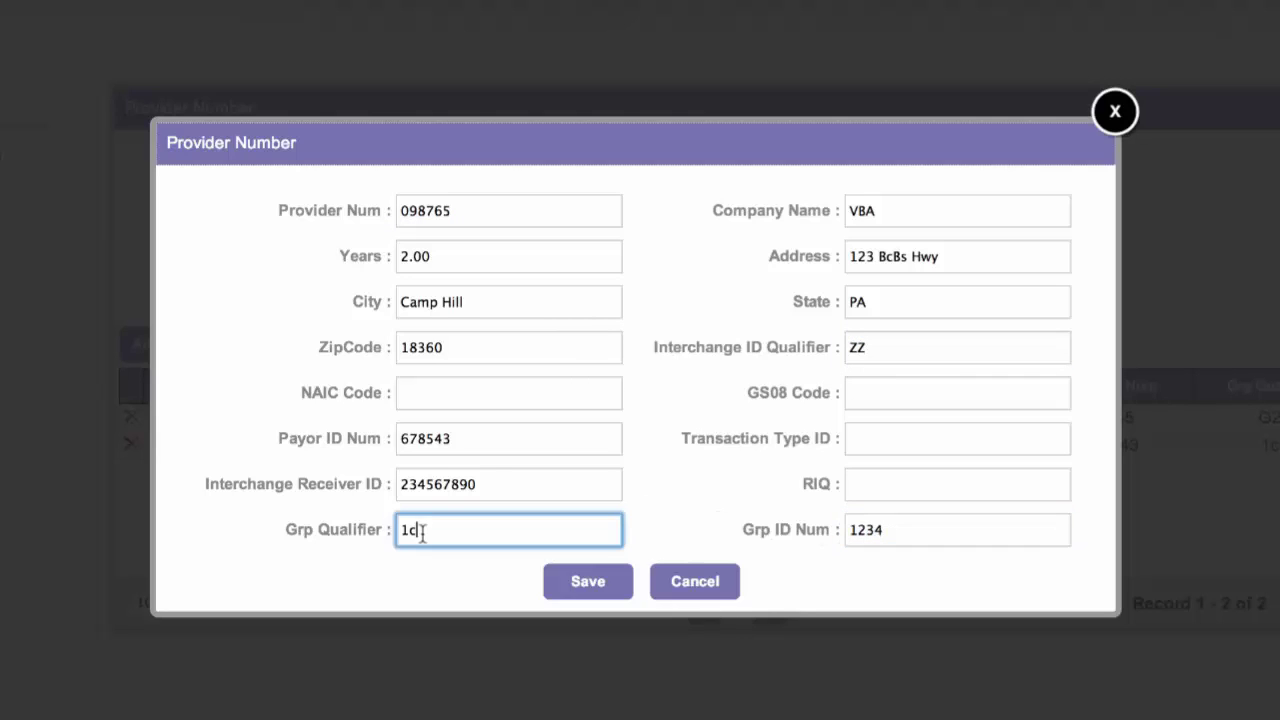
drag(476, 486, 395, 486)
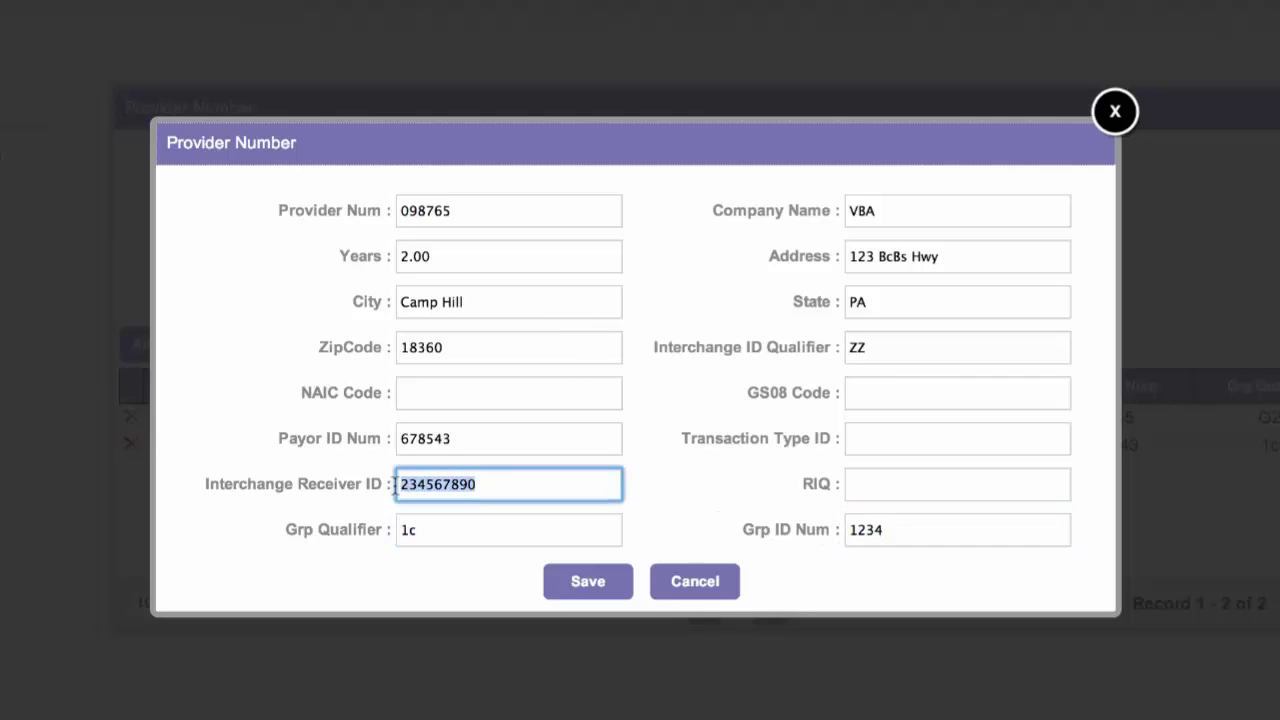
double_click(478, 444)
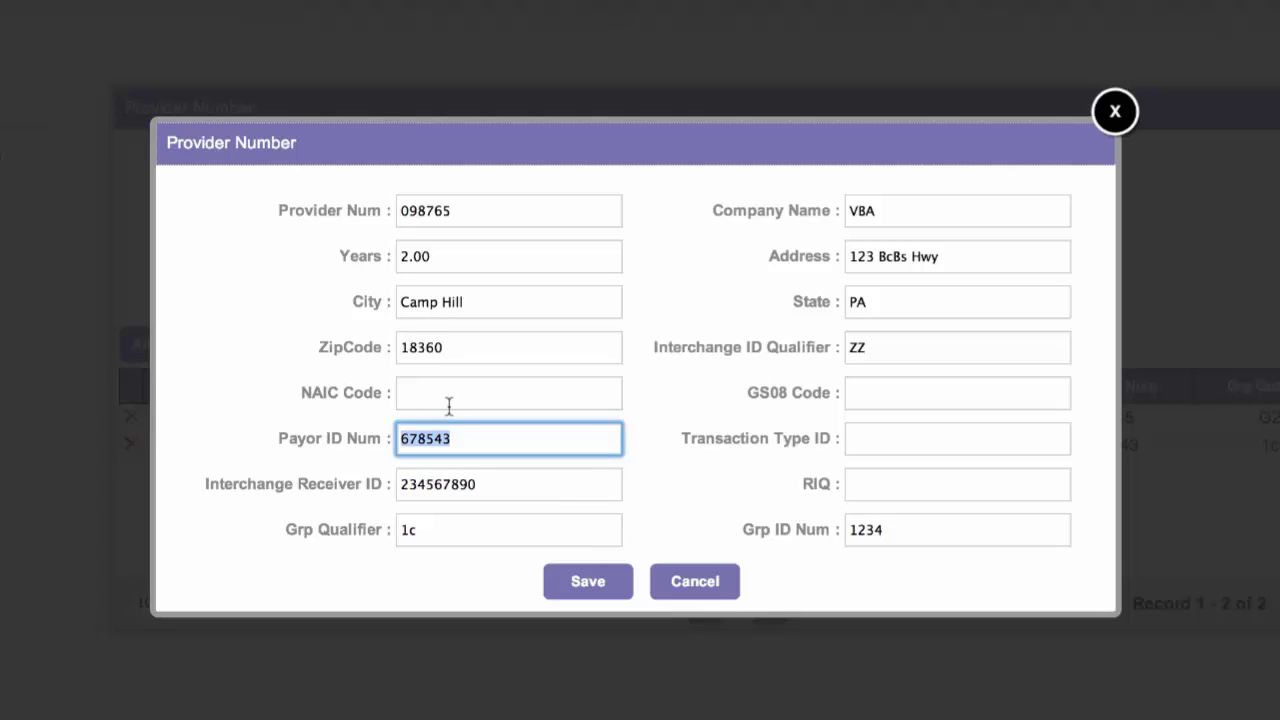
click(499, 507)
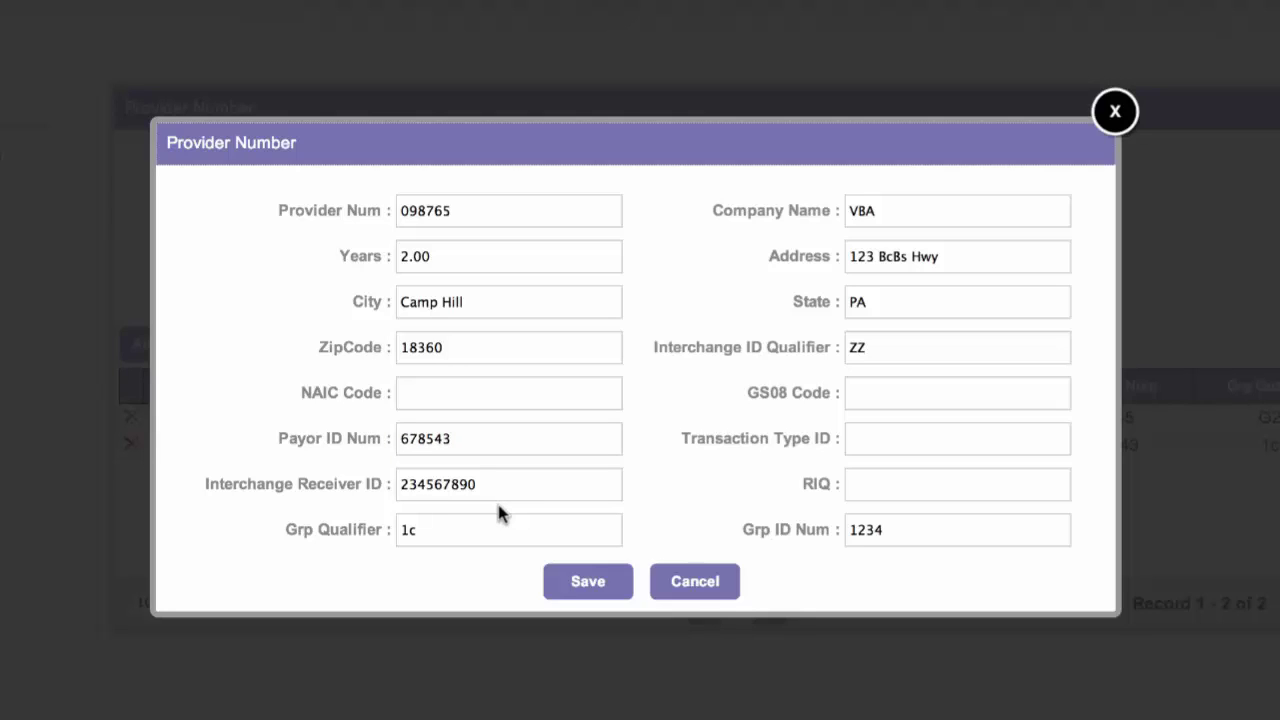
click(606, 580)
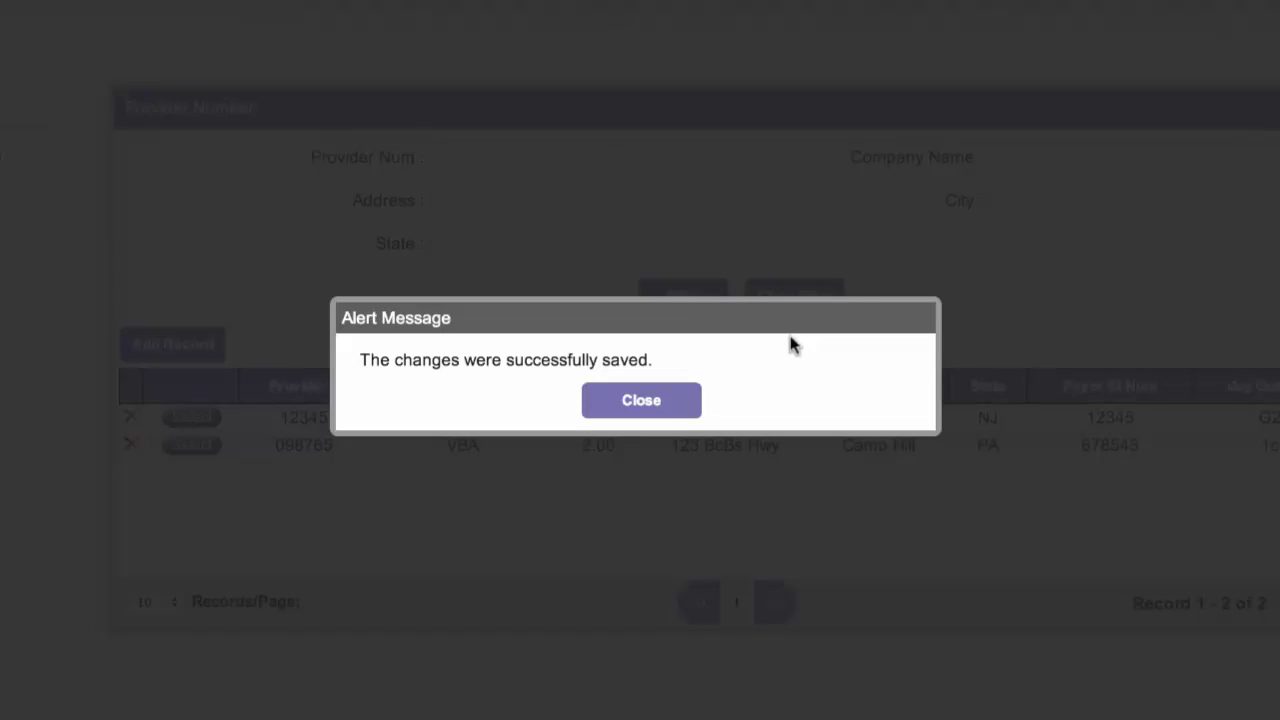
click(692, 400)
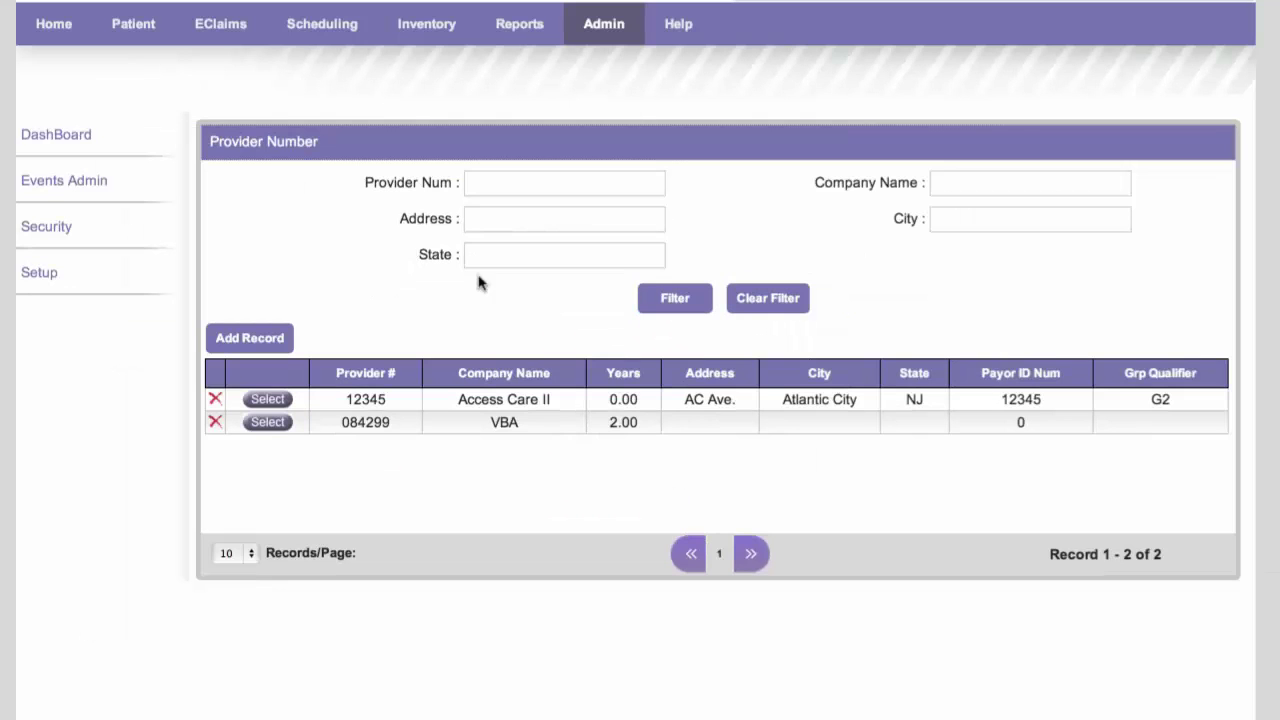
Step: Review the EClaims Insurance Management filters and note the VBA claim's False claimed status
click(226, 36)
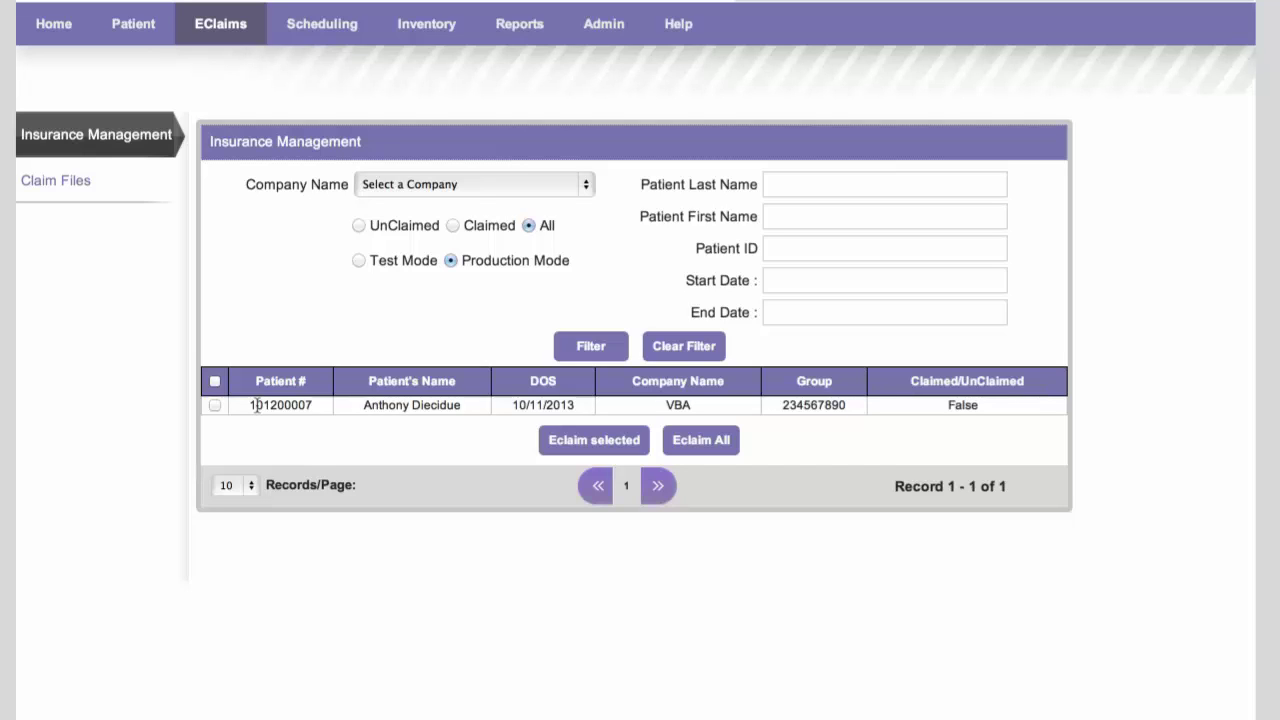
click(791, 184)
click(777, 213)
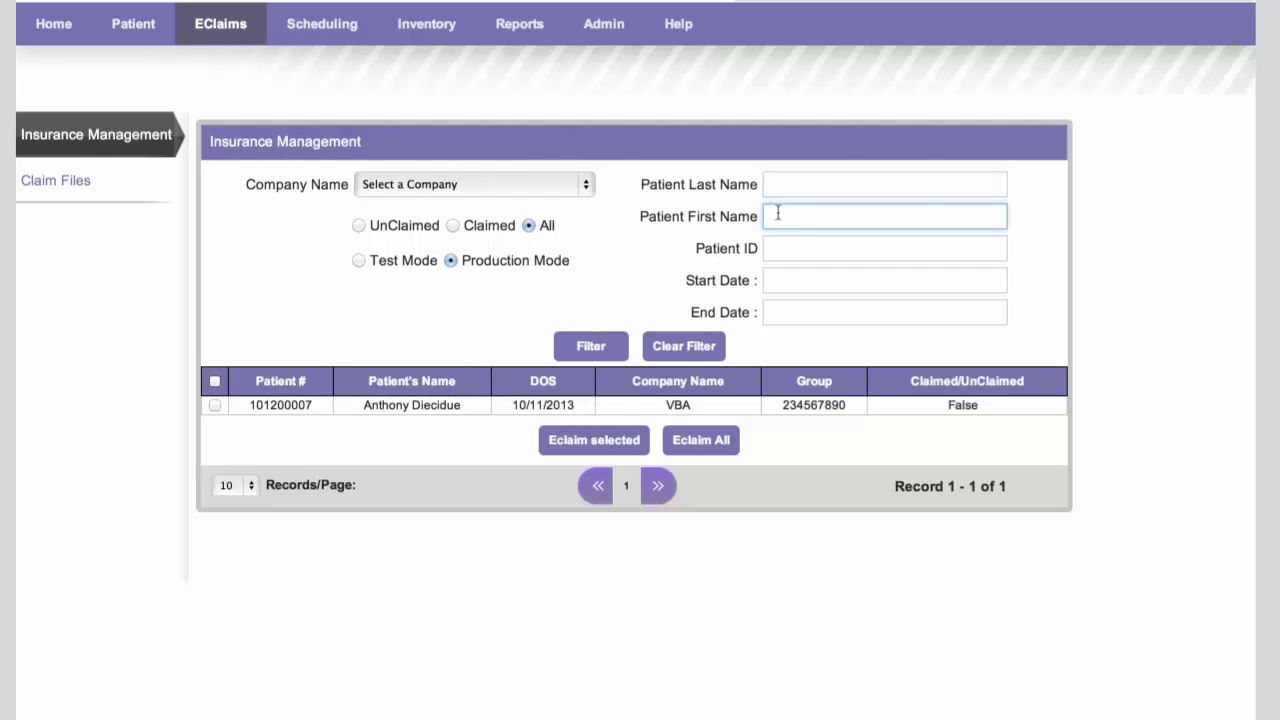
click(771, 247)
click(585, 186)
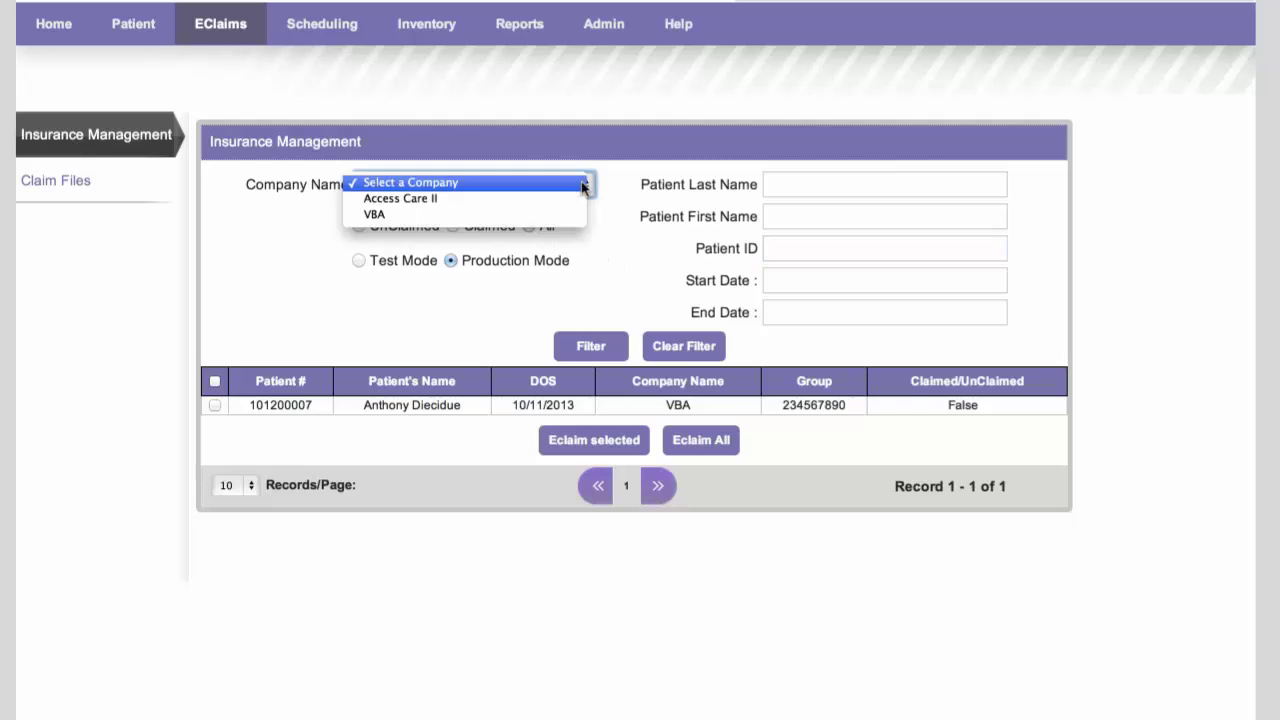
click(584, 185)
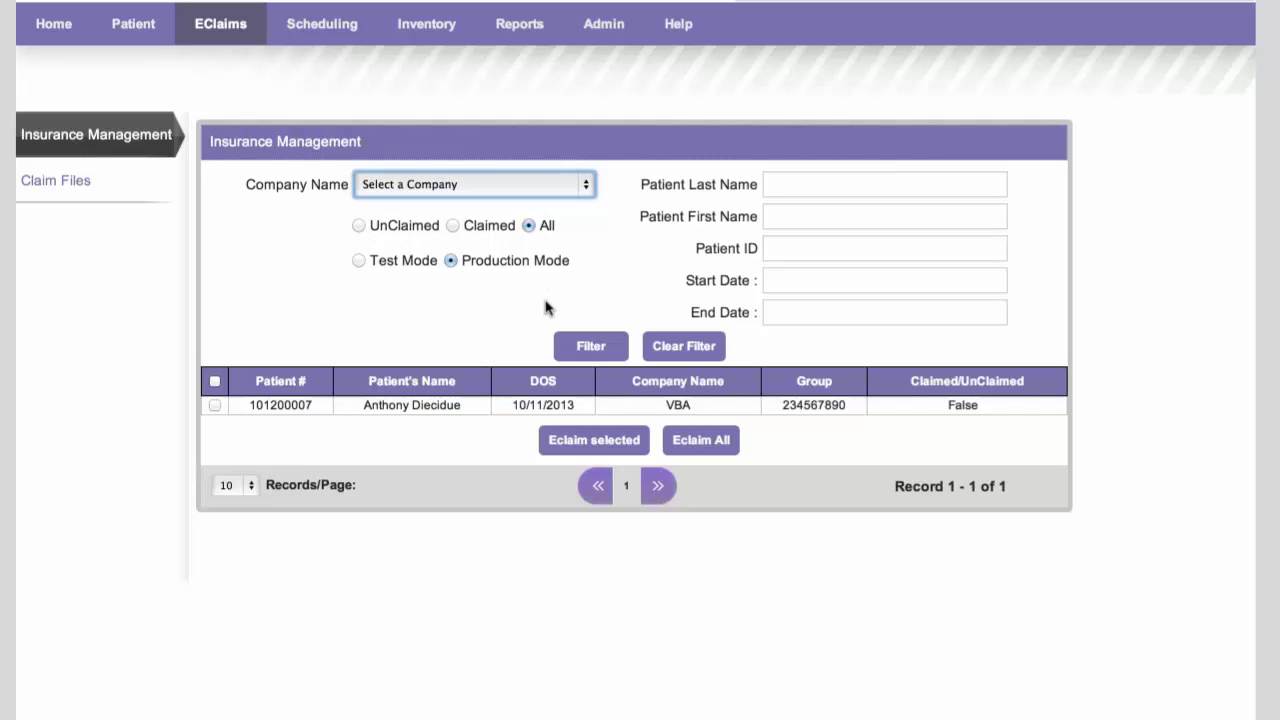
click(951, 408)
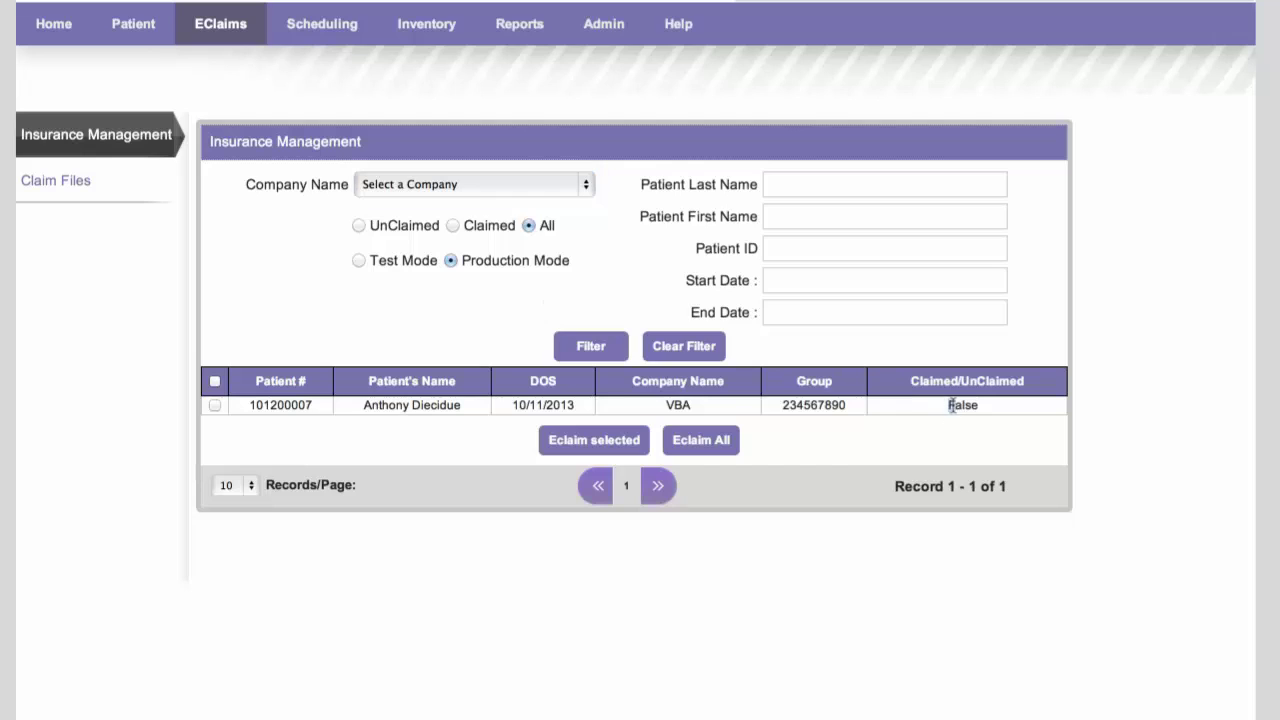
drag(951, 408, 979, 406)
Step: E-claim the patient's ticked VBA claim and check the updated claimed/unclaimed counts
click(213, 408)
click(594, 441)
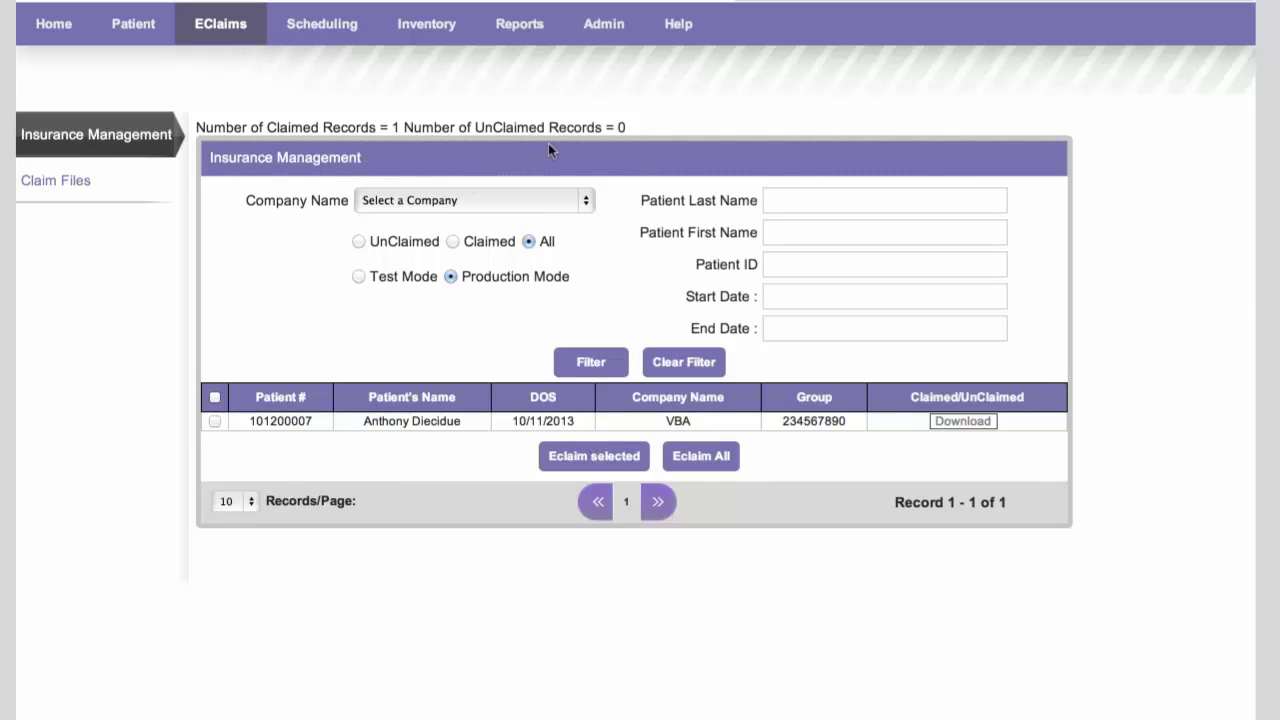
mouse_move(627, 128)
mouse_down()
mouse_move(196, 125)
mouse_move(623, 128)
mouse_up()
click(229, 135)
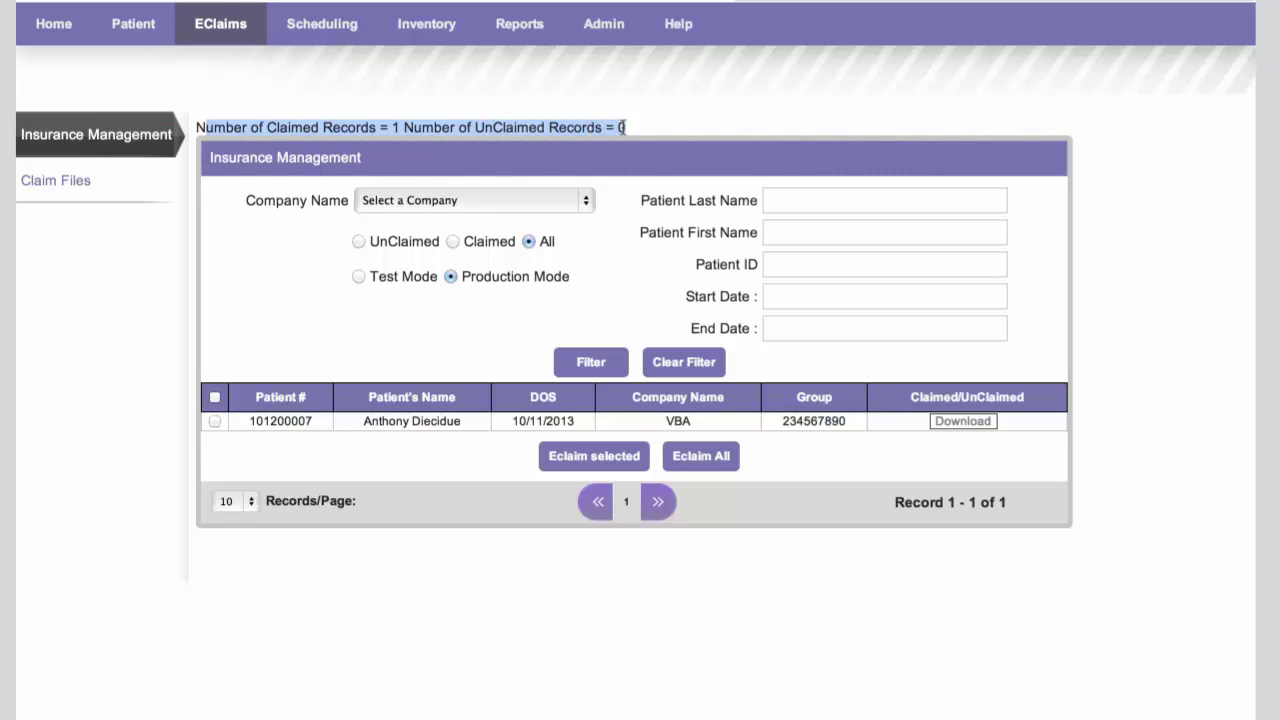
click(492, 127)
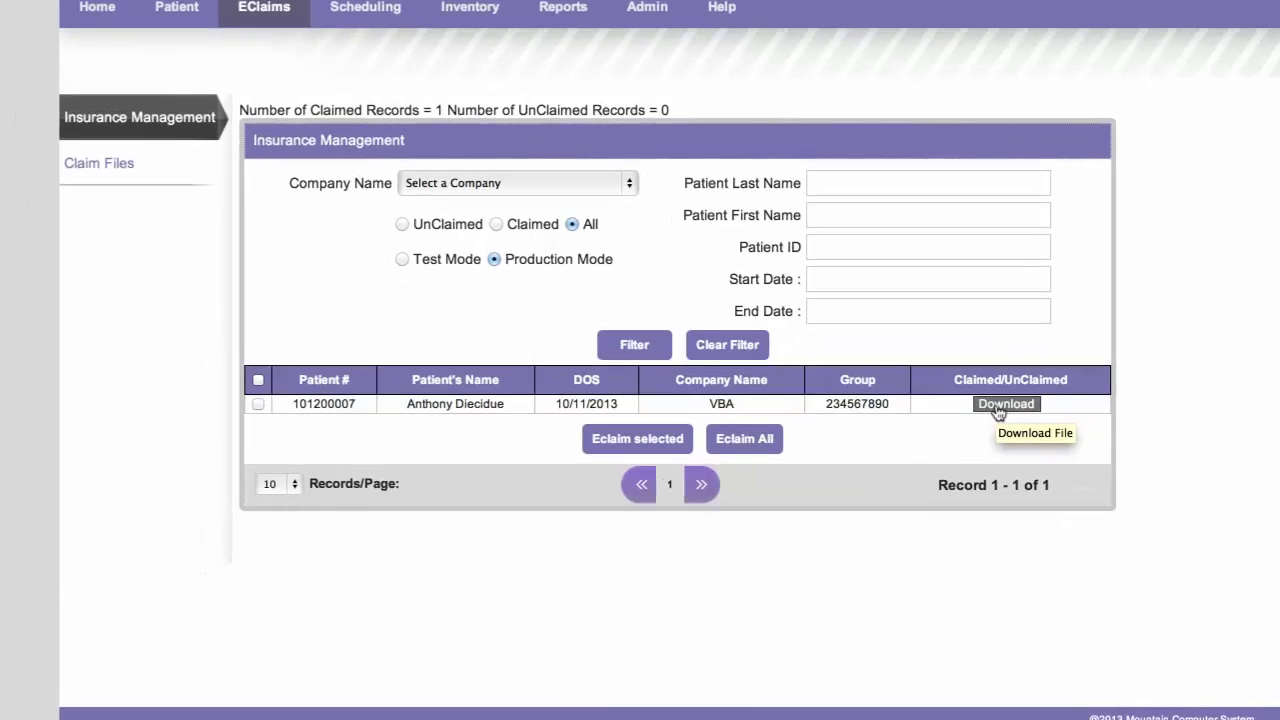
Step: Download the VBA claim file as ClaimFile (1).txt
click(955, 428)
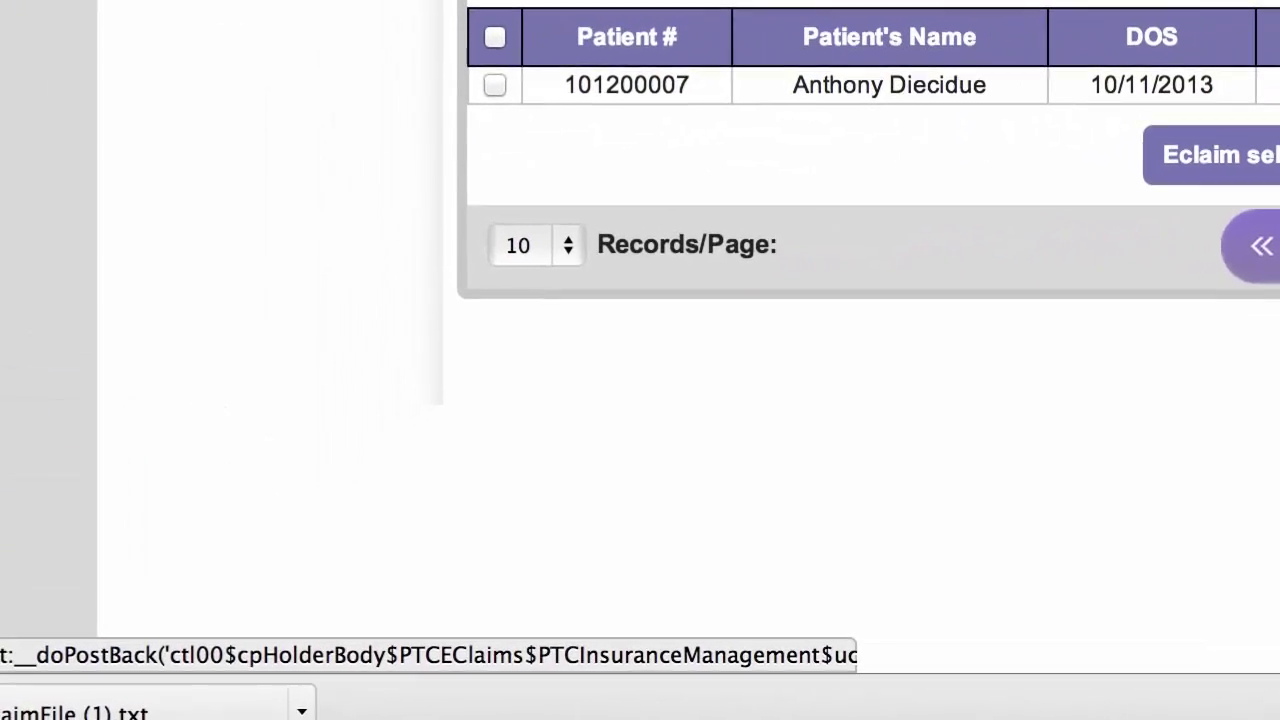